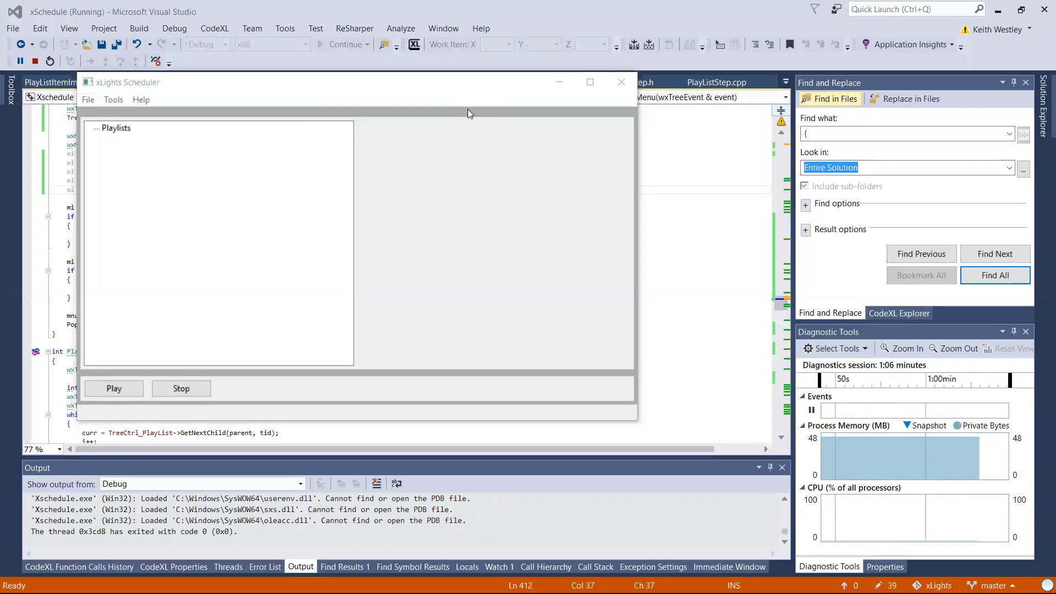
- Select the Playlists entry in the empty scheduler tree
{"action": "left_click", "coordinate": [119, 131]}
{"action": "left_click", "coordinate": [114, 130]}
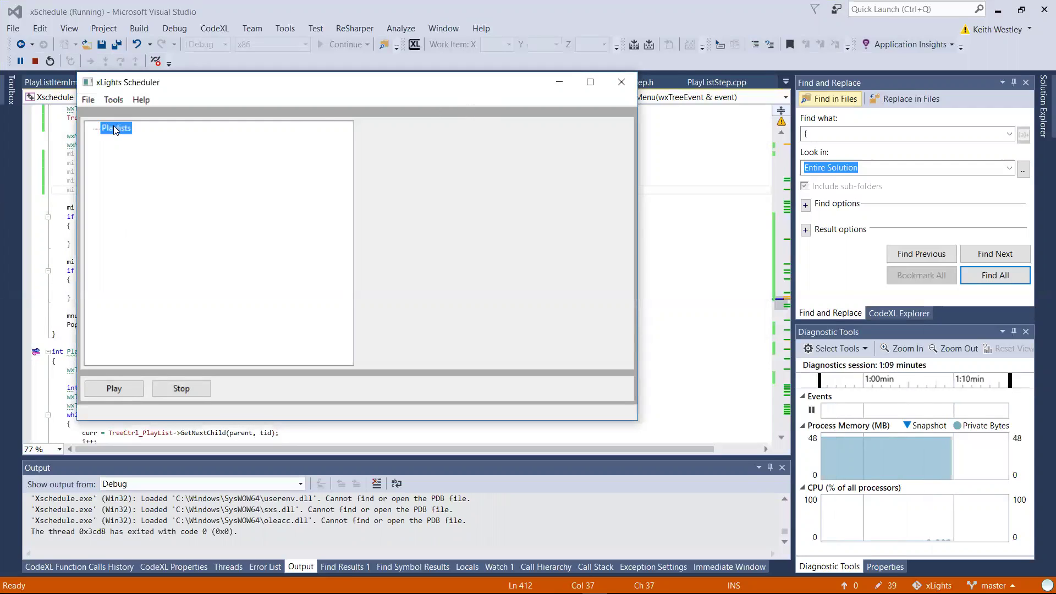
- Add a playlist named 'My Playlist' and select it in the tree
{"action": "right_click", "coordinate": [115, 129]}
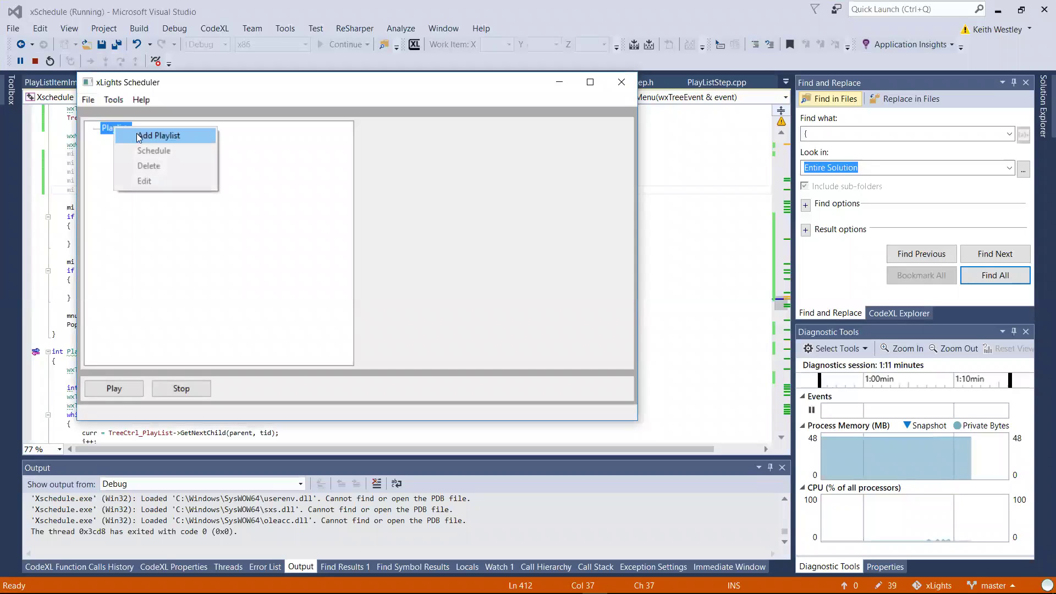
{"action": "left_click", "coordinate": [139, 133]}
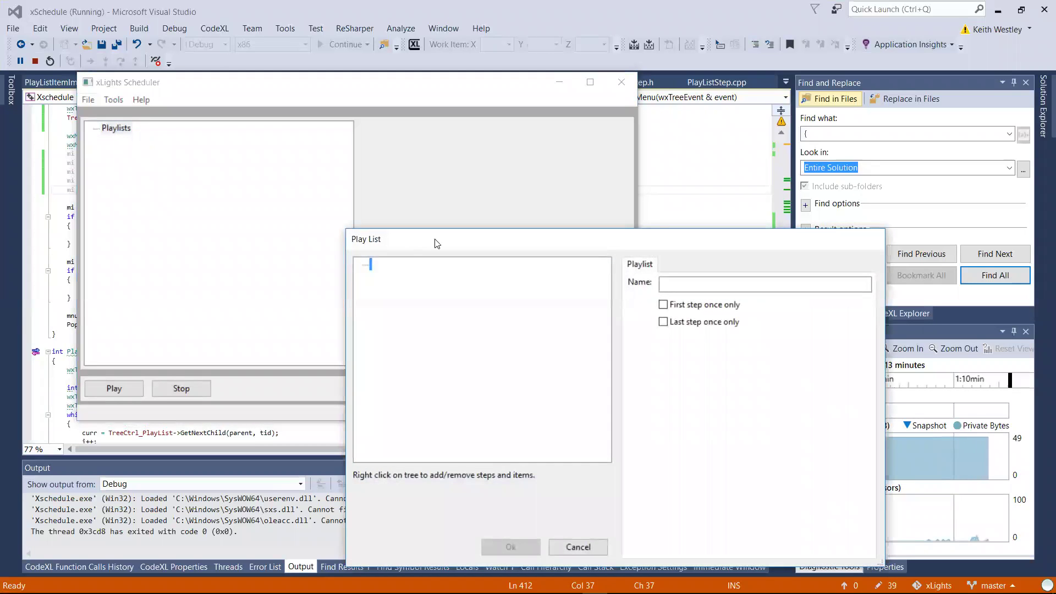
{"action": "left_click_drag", "start_coordinate": [435, 243], "coordinate": [250, 80]}
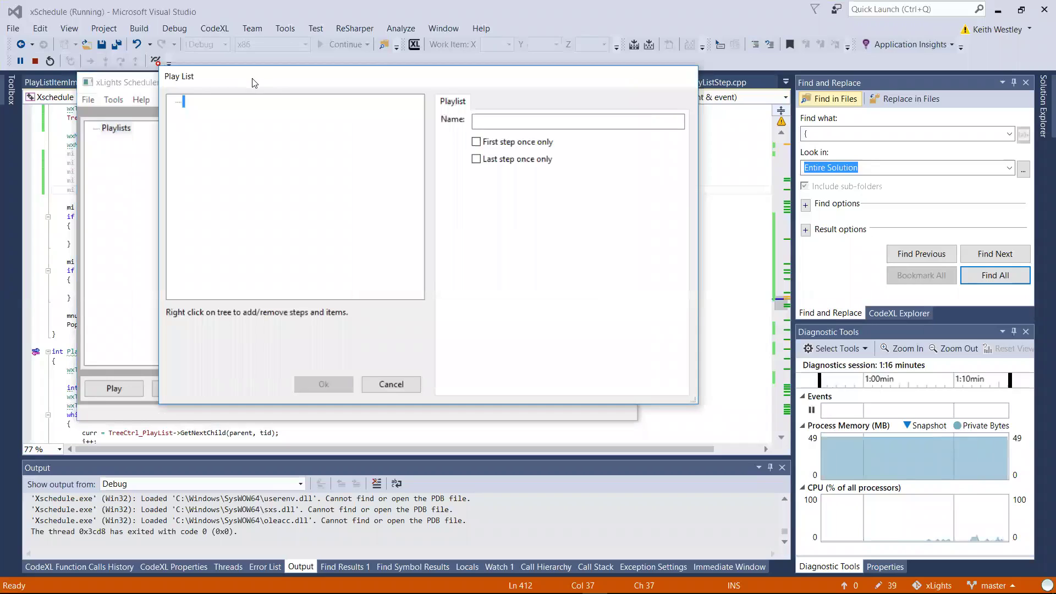
{"action": "left_click", "coordinate": [506, 124]}
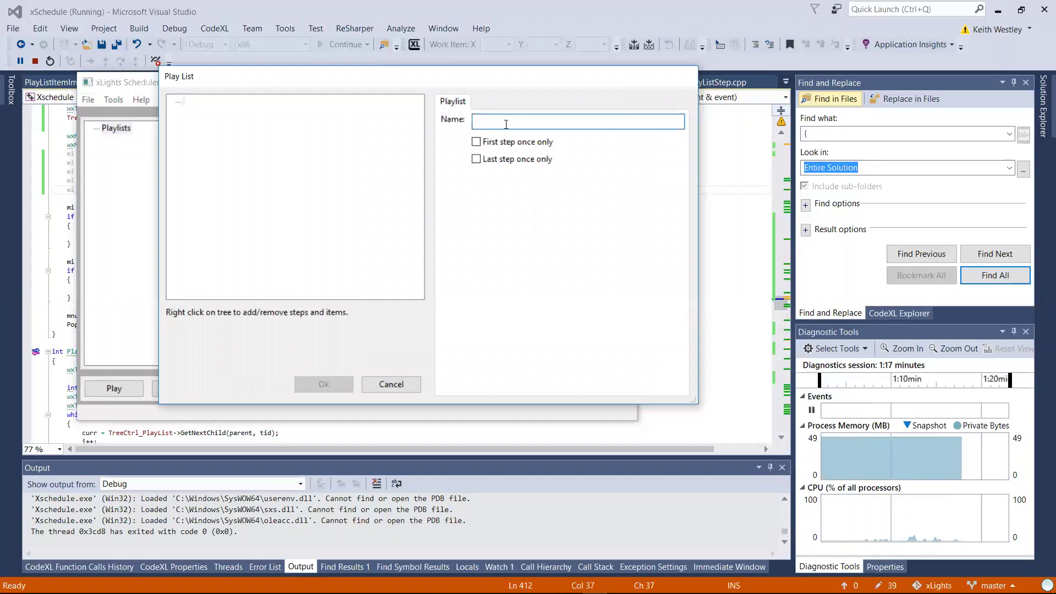
{"action": "type", "text": "My Pl"}
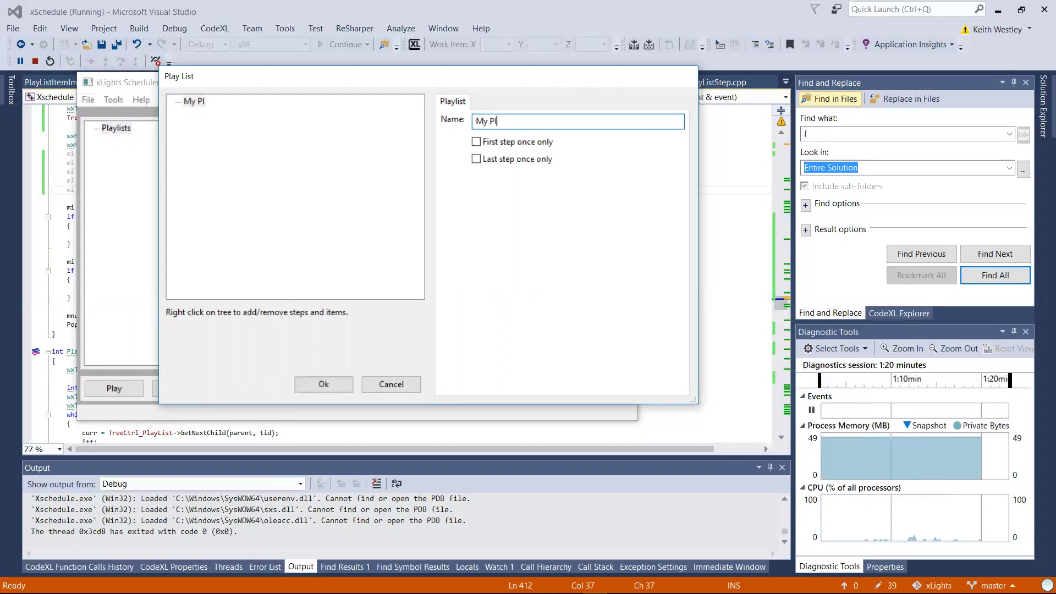
{"action": "type", "text": "aylist"}
{"action": "key", "text": "Tab"}
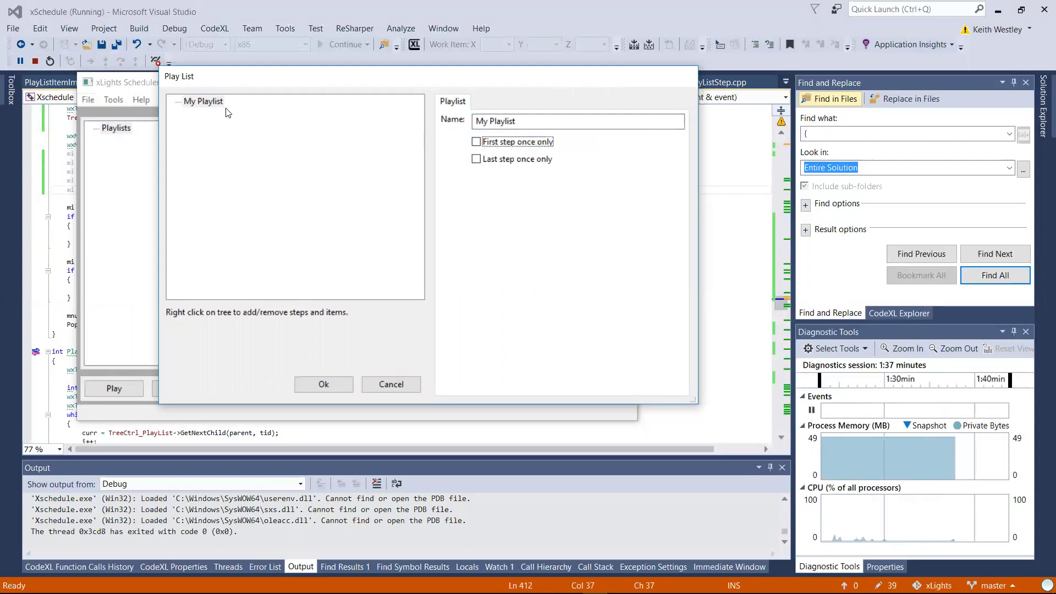
{"action": "left_click", "coordinate": [203, 100]}
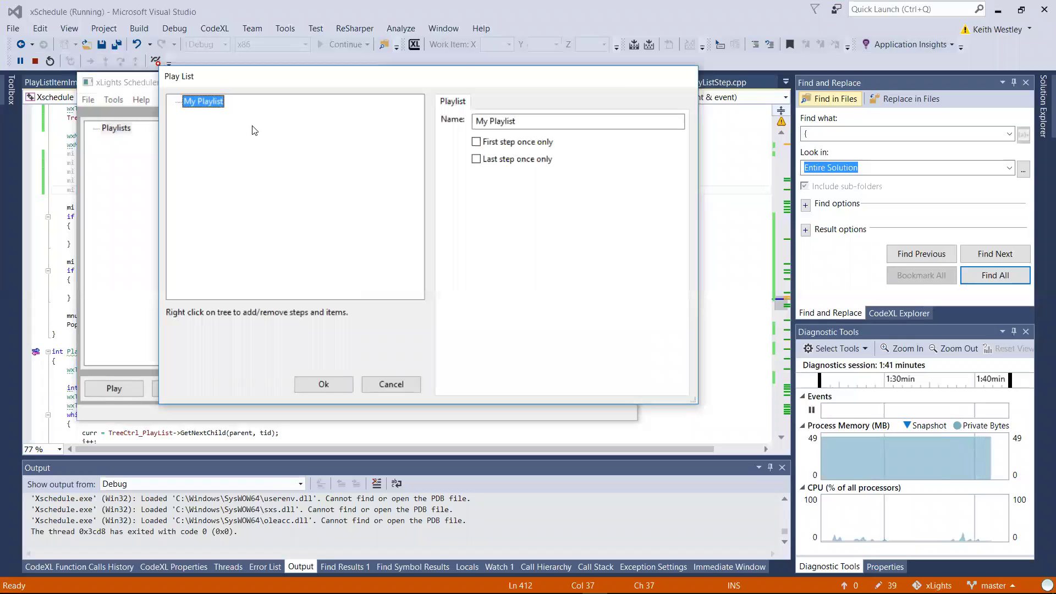
- Add a step named 'Step 1' under My Playlist and select it
{"action": "right_click", "coordinate": [210, 108]}
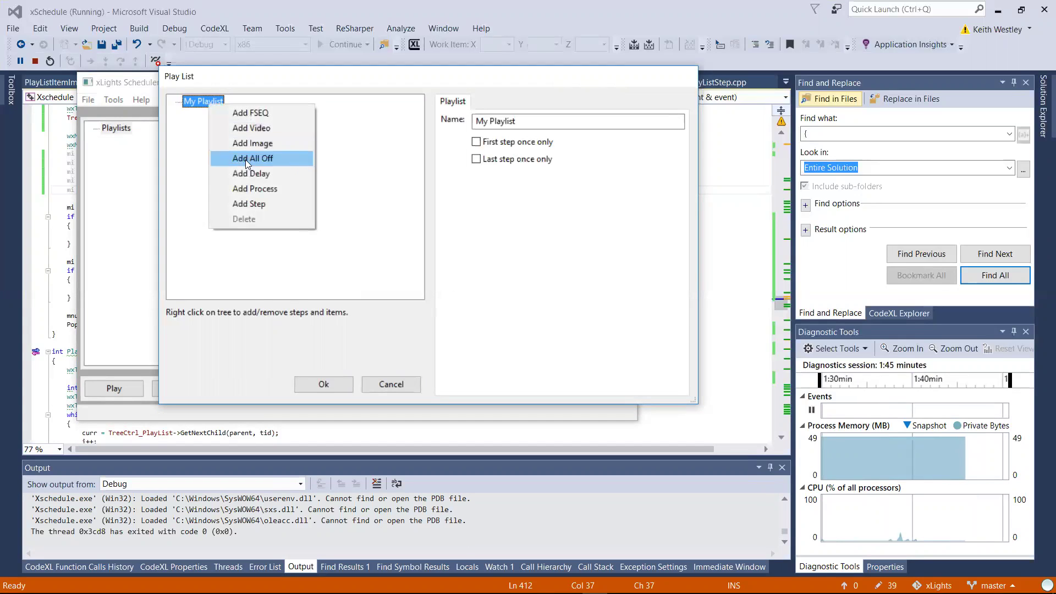
{"action": "left_click", "coordinate": [247, 203]}
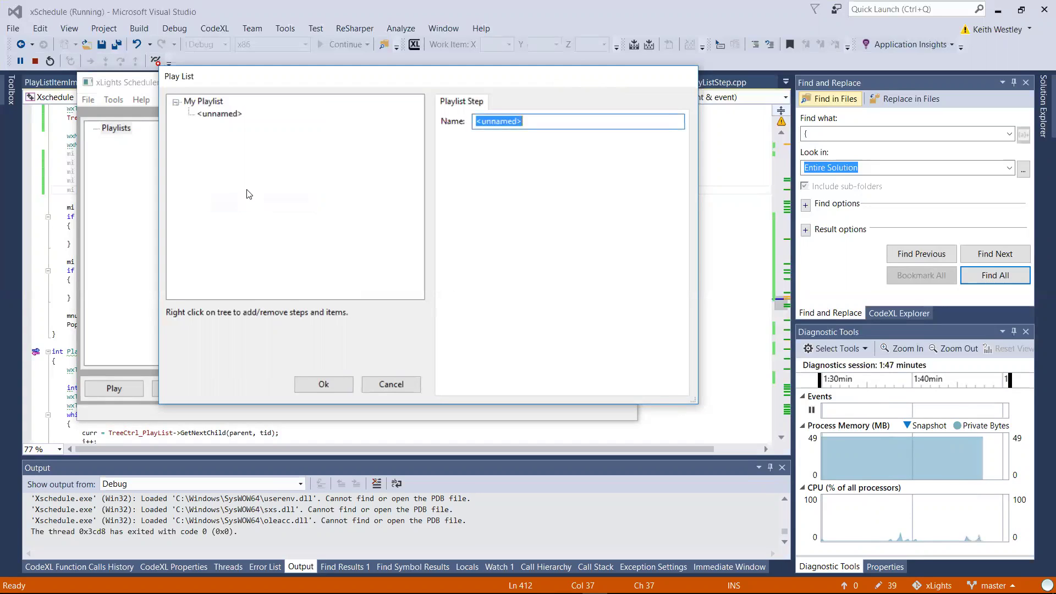
{"action": "type", "text": "Step"}
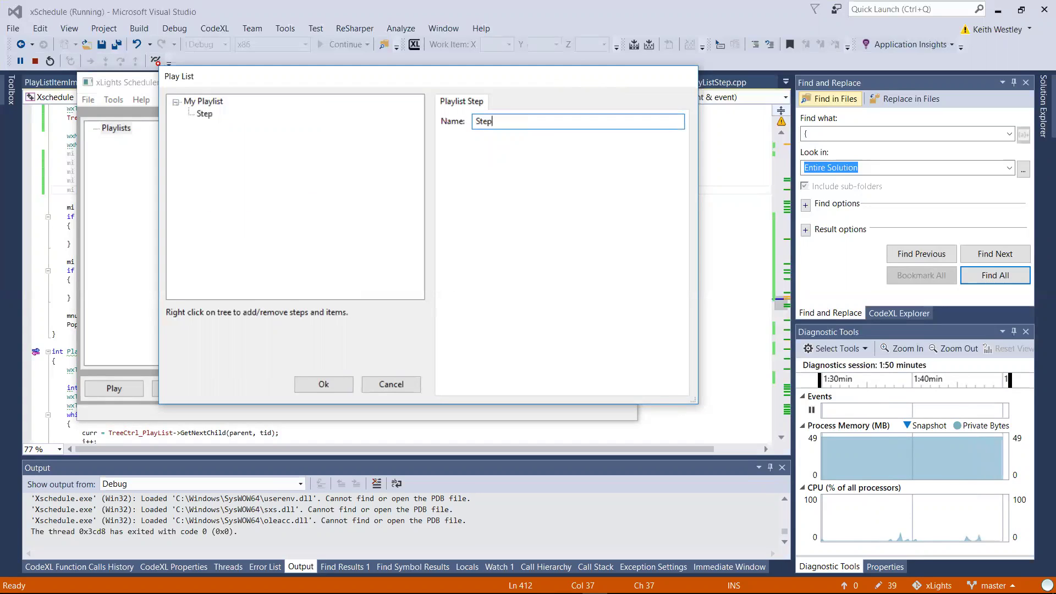
{"action": "type", "text": " 1"}
{"action": "key", "text": "Return"}
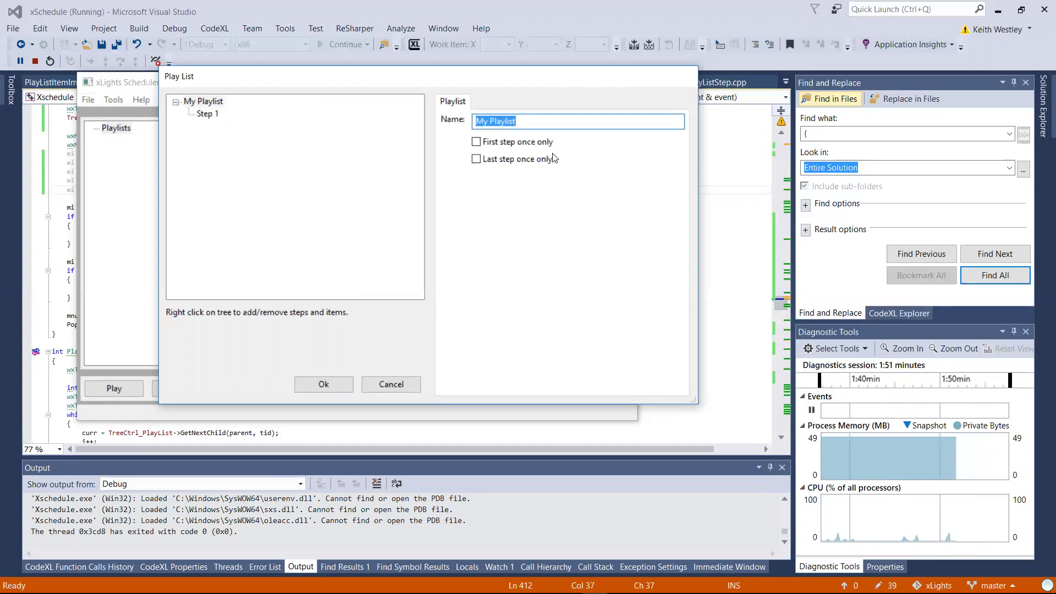
{"action": "left_click", "coordinate": [208, 113]}
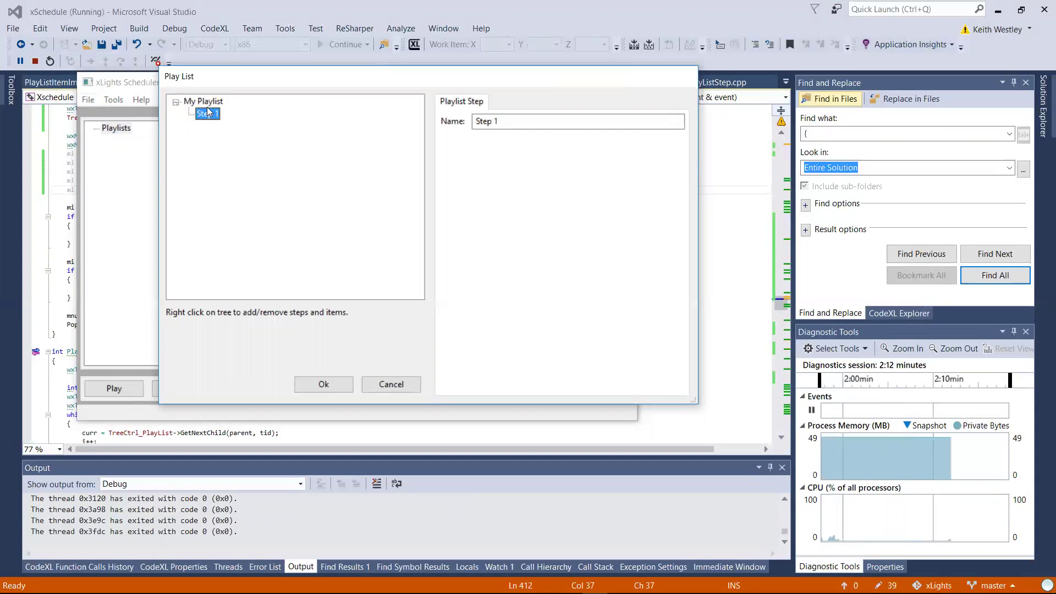
- Add an unnamed FSEQ step to My Playlist, inspect its Video item, then select Step 1
{"action": "right_click", "coordinate": [206, 100]}
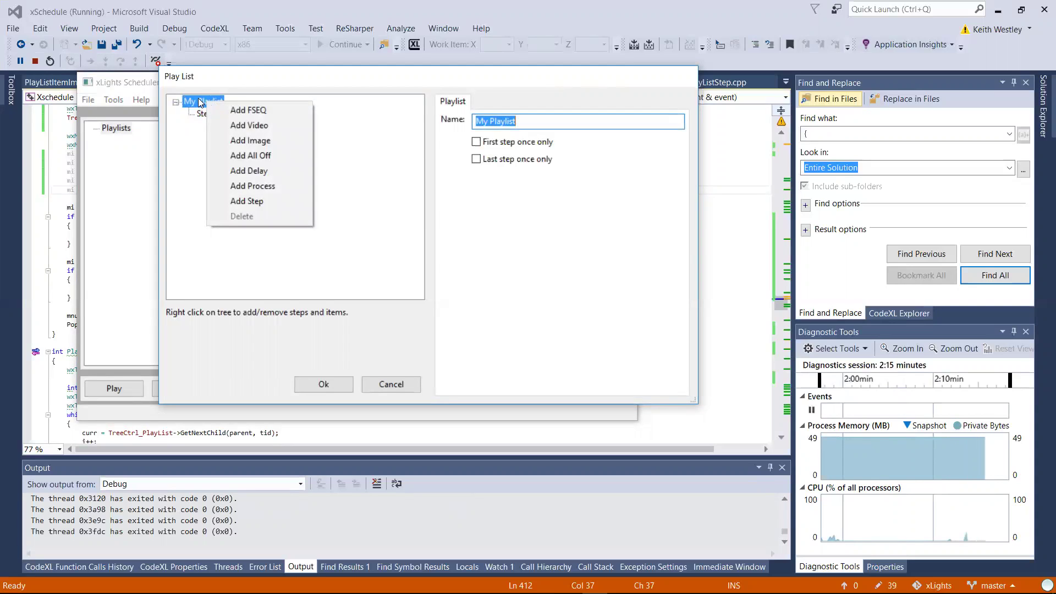
{"action": "left_click", "coordinate": [255, 110]}
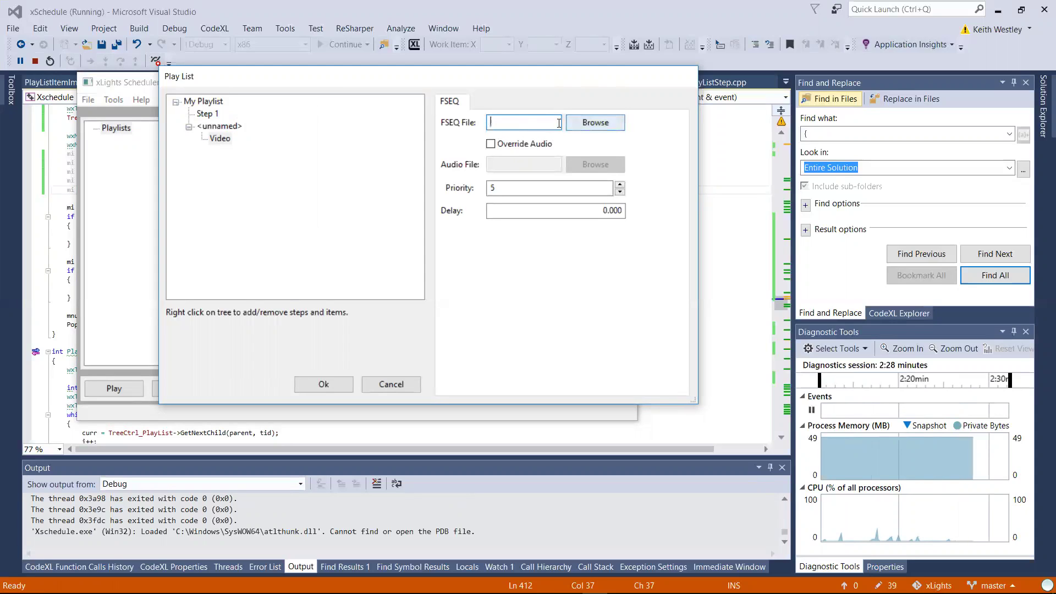
{"action": "type", "text": "fred.fseq"}
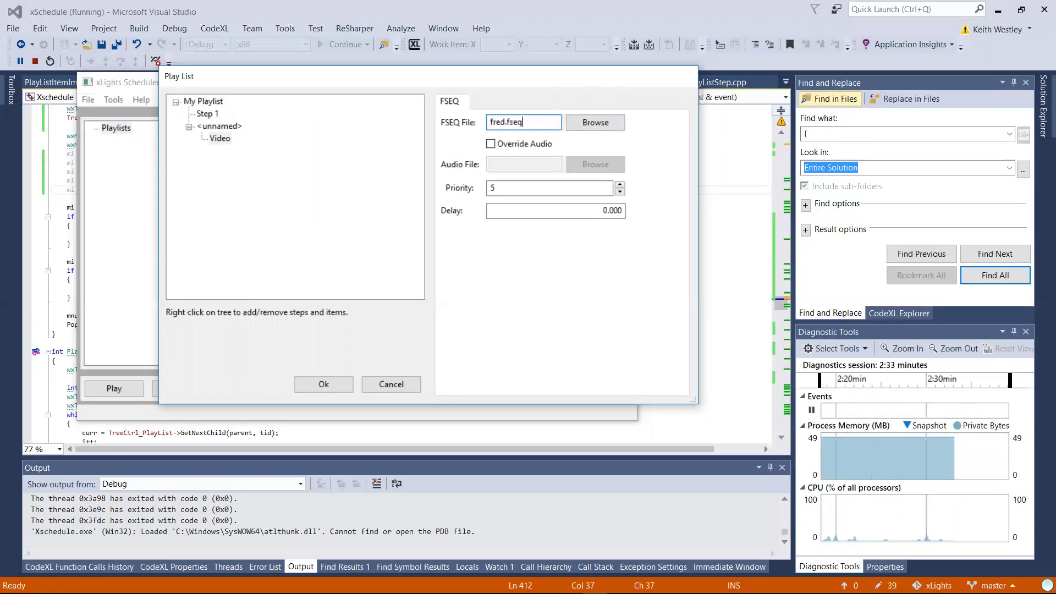
{"action": "key", "text": "Tab"}
{"action": "key", "text": "Tab"}
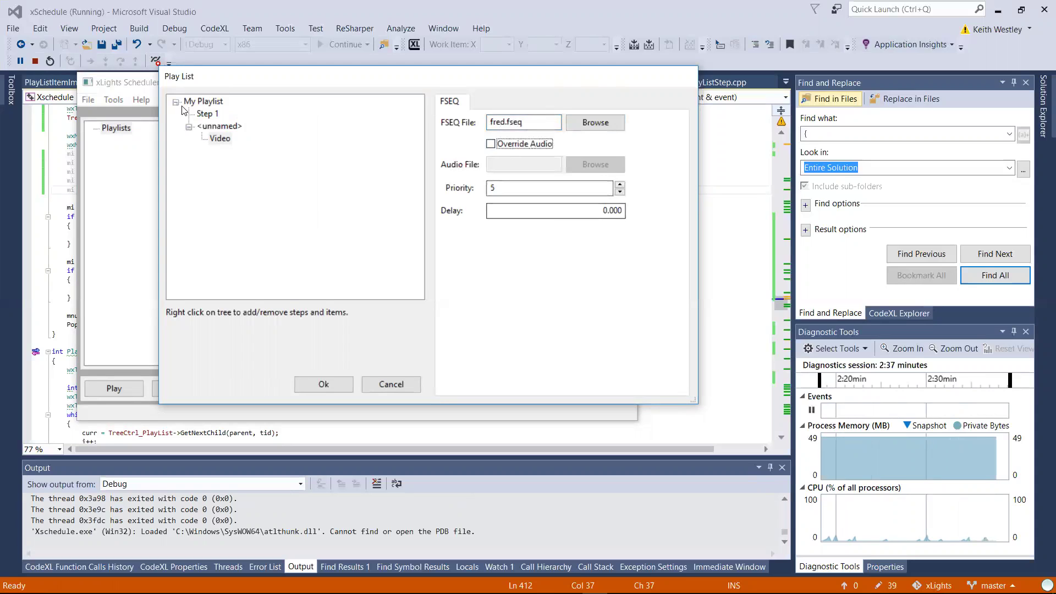
{"action": "left_click", "coordinate": [220, 126]}
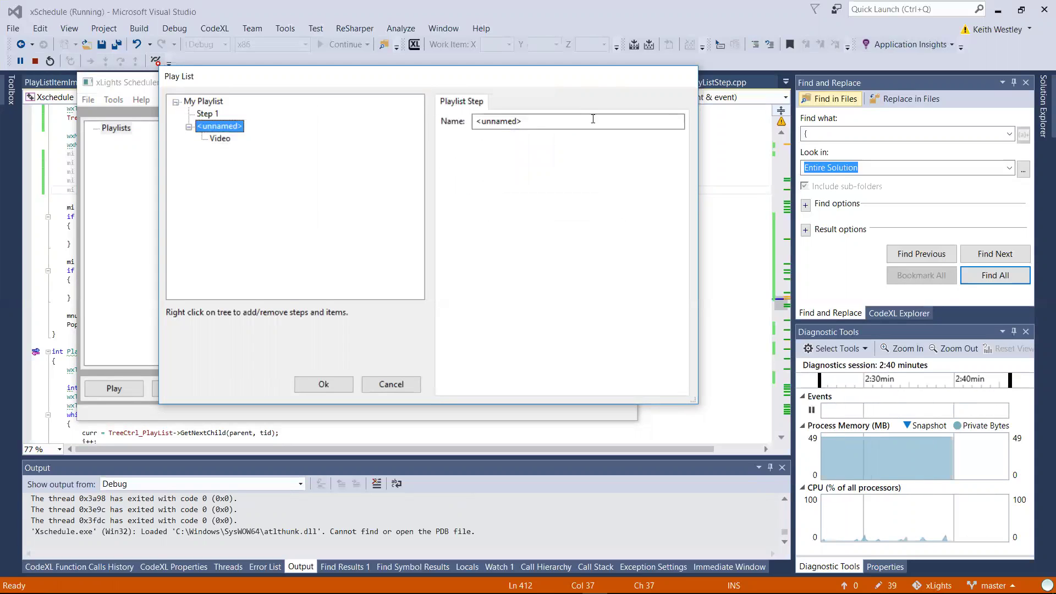
{"action": "left_click", "coordinate": [220, 139]}
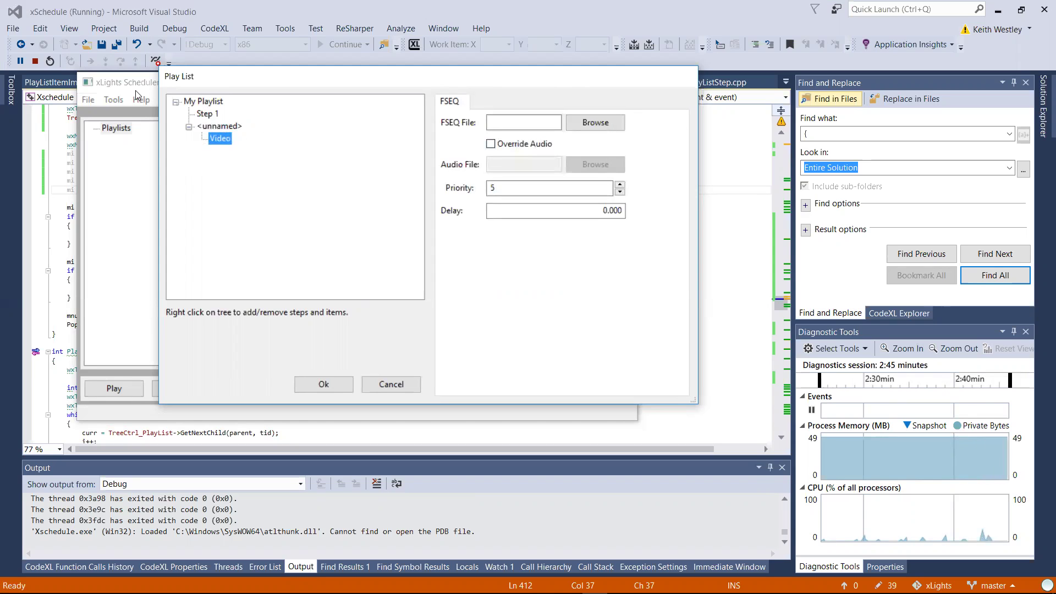
{"action": "left_click", "coordinate": [207, 114]}
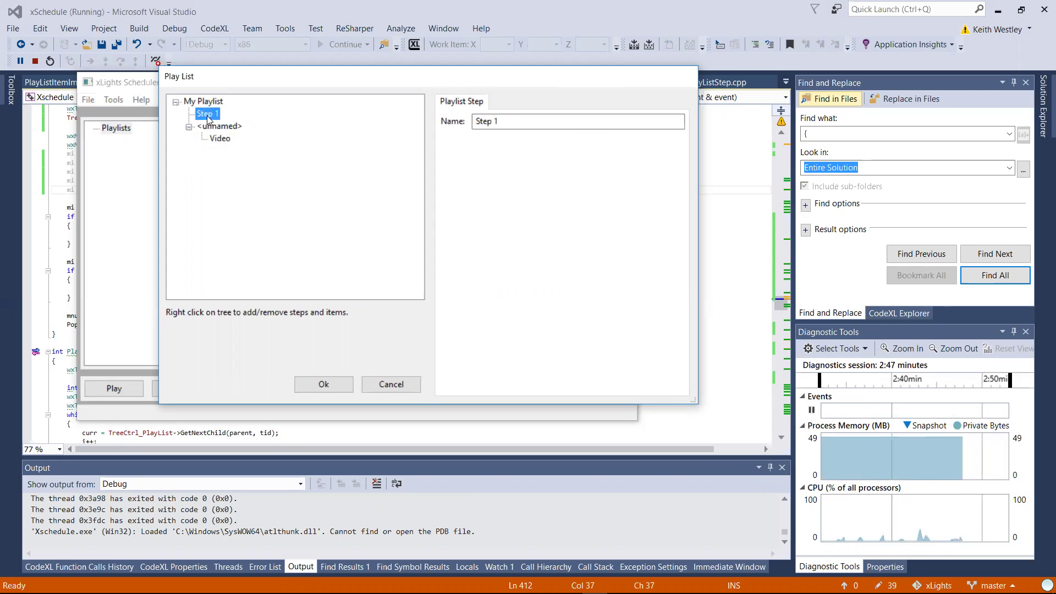
- Add a video item and an FSEQ item under Step 1
{"action": "right_click", "coordinate": [211, 114]}
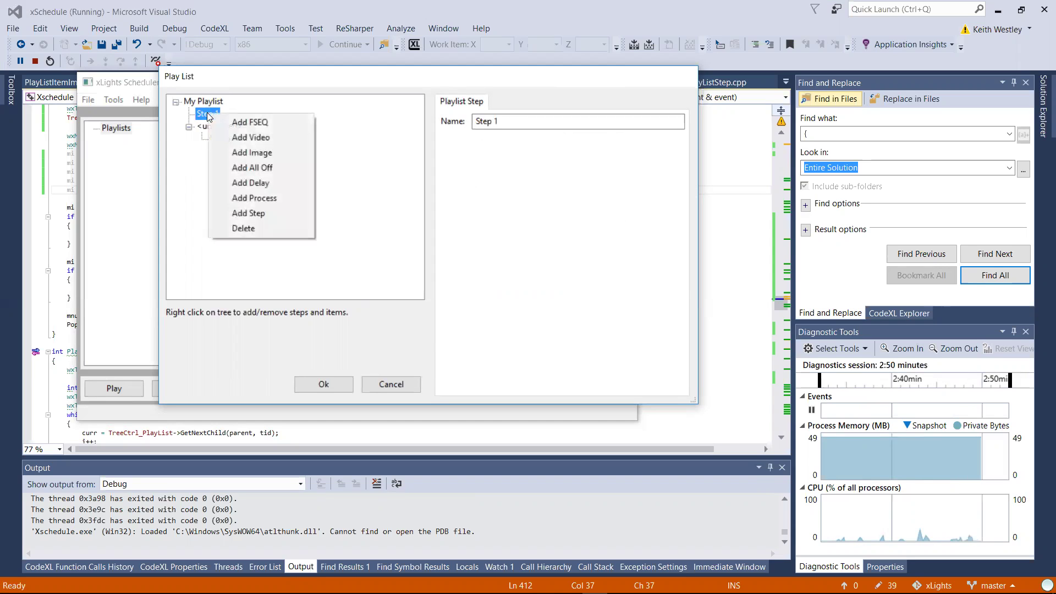
{"action": "left_click", "coordinate": [254, 138]}
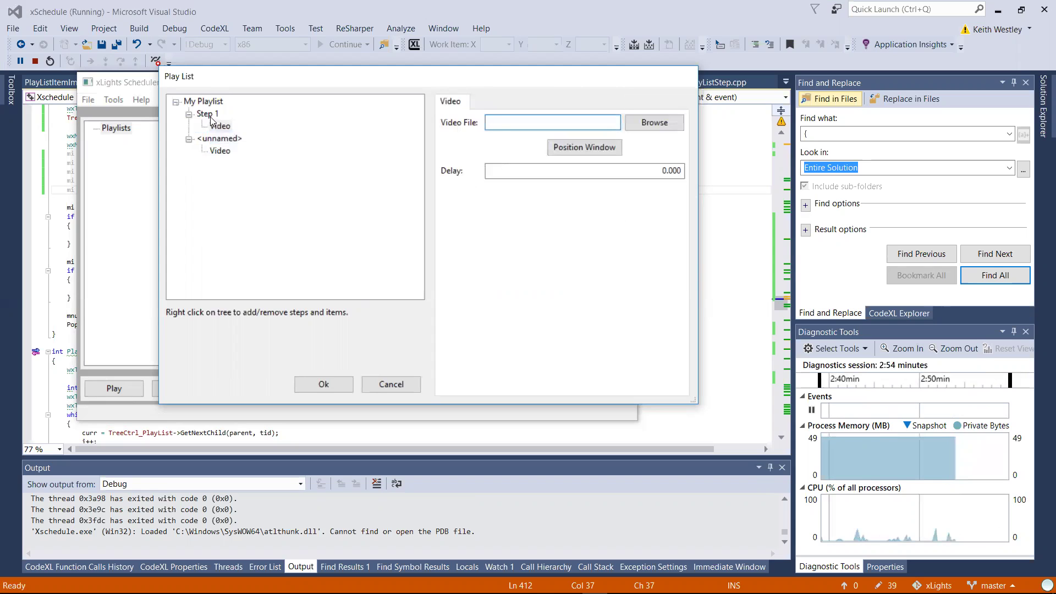
{"action": "right_click", "coordinate": [211, 116]}
{"action": "left_click", "coordinate": [234, 122]}
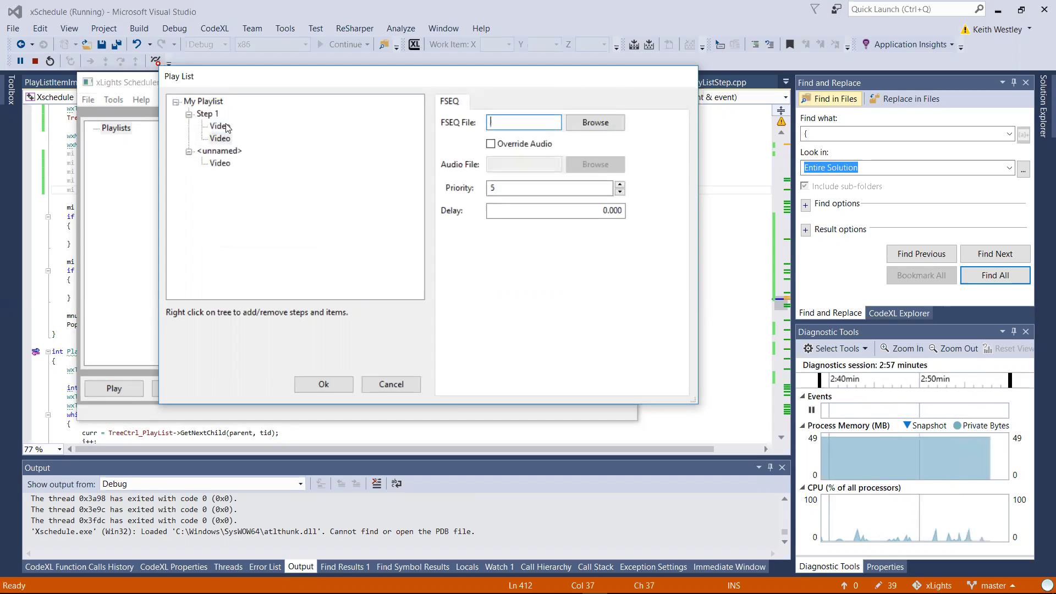
{"action": "right_click", "coordinate": [207, 118]}
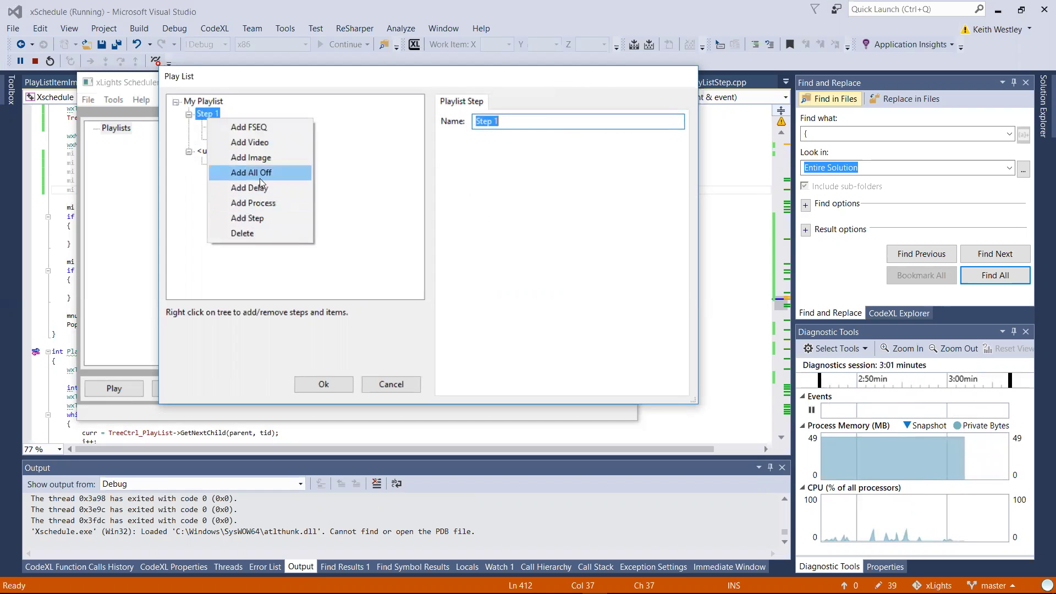
- Add an All Off item as a third step of My Playlist and view its settings
{"action": "left_click", "coordinate": [199, 102]}
{"action": "right_click", "coordinate": [195, 102]}
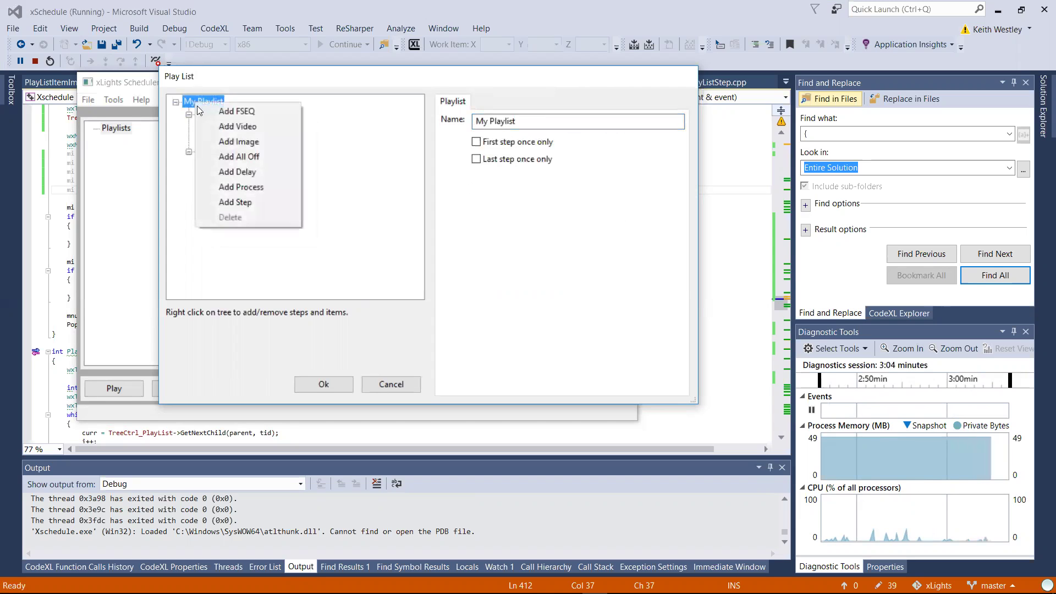
{"action": "left_click", "coordinate": [225, 157]}
{"action": "left_click", "coordinate": [223, 193]}
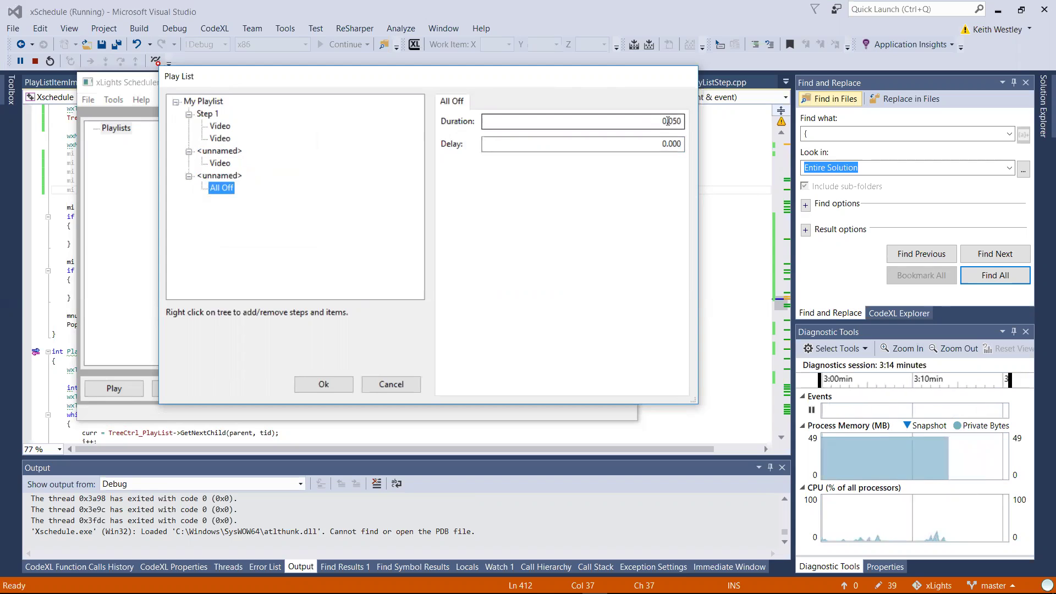
{"action": "right_click", "coordinate": [218, 175]}
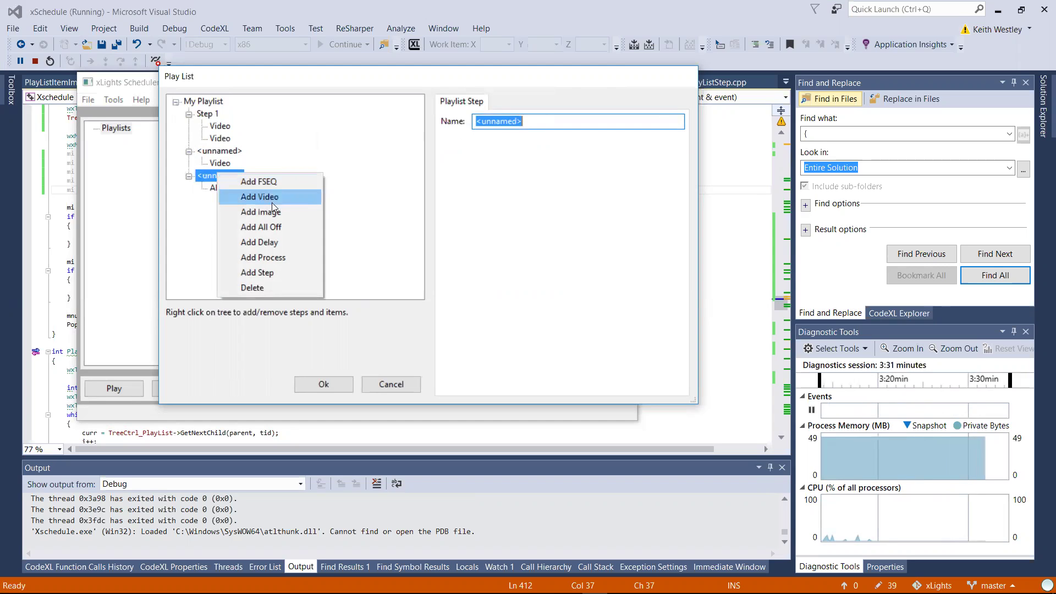
- Place the first Step 1 video's display window at the top right and enlarge it
{"action": "left_click", "coordinate": [211, 217]}
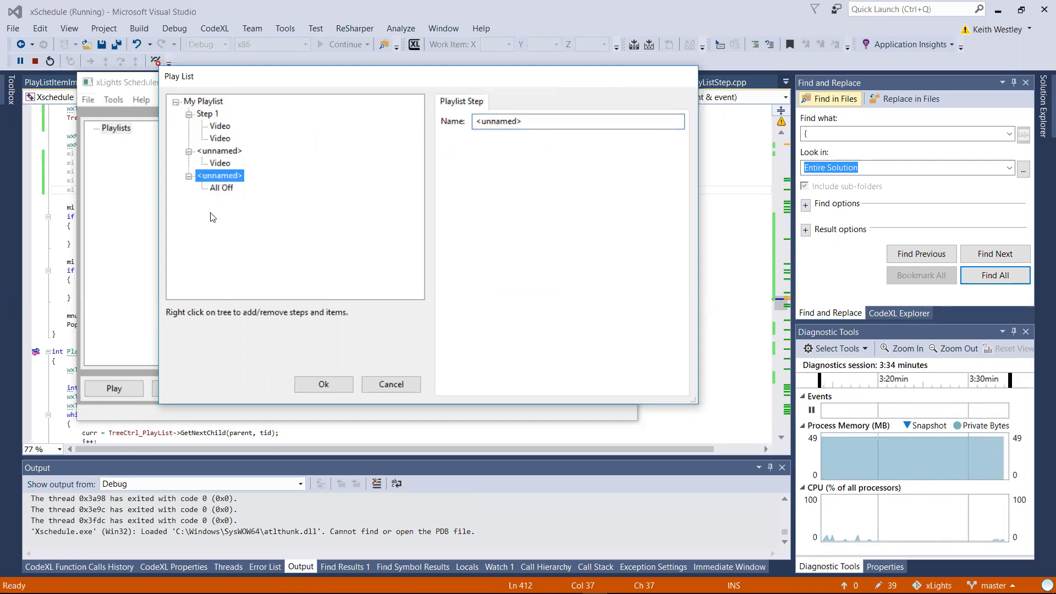
{"action": "left_click", "coordinate": [220, 163]}
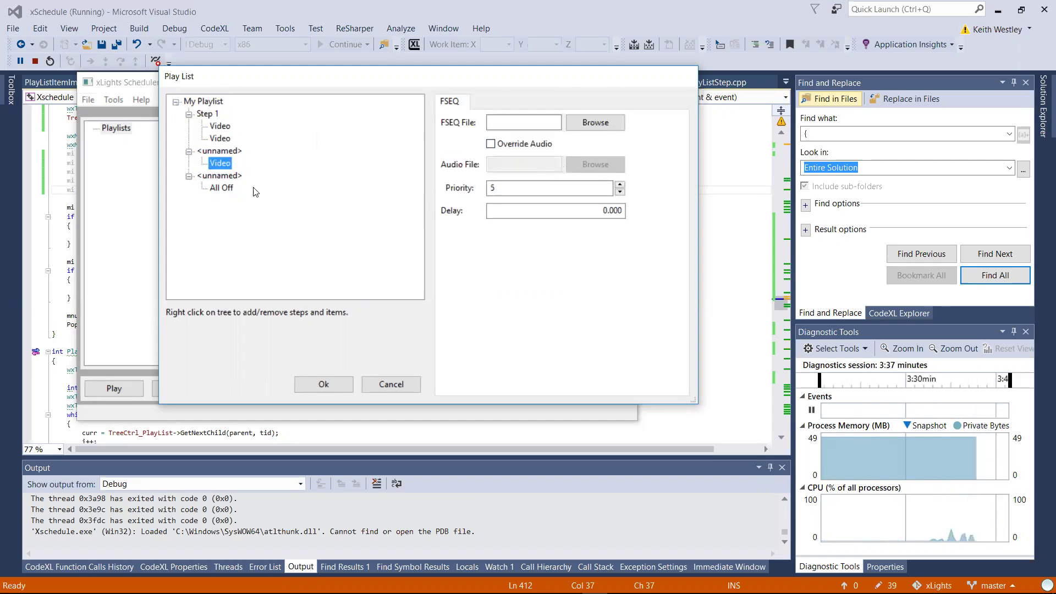
{"action": "left_click", "coordinate": [218, 139]}
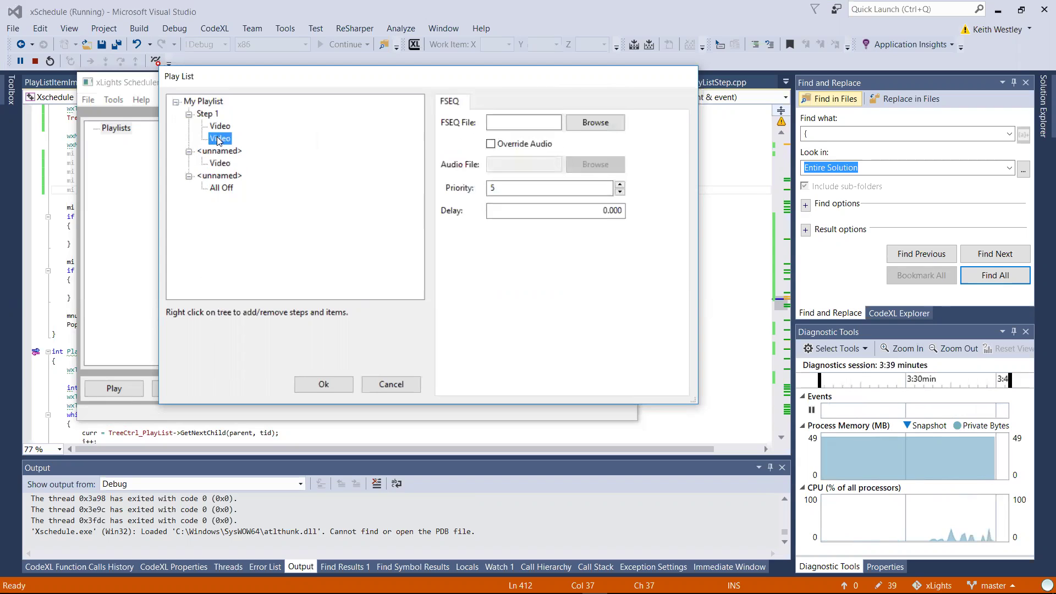
{"action": "left_click", "coordinate": [217, 123]}
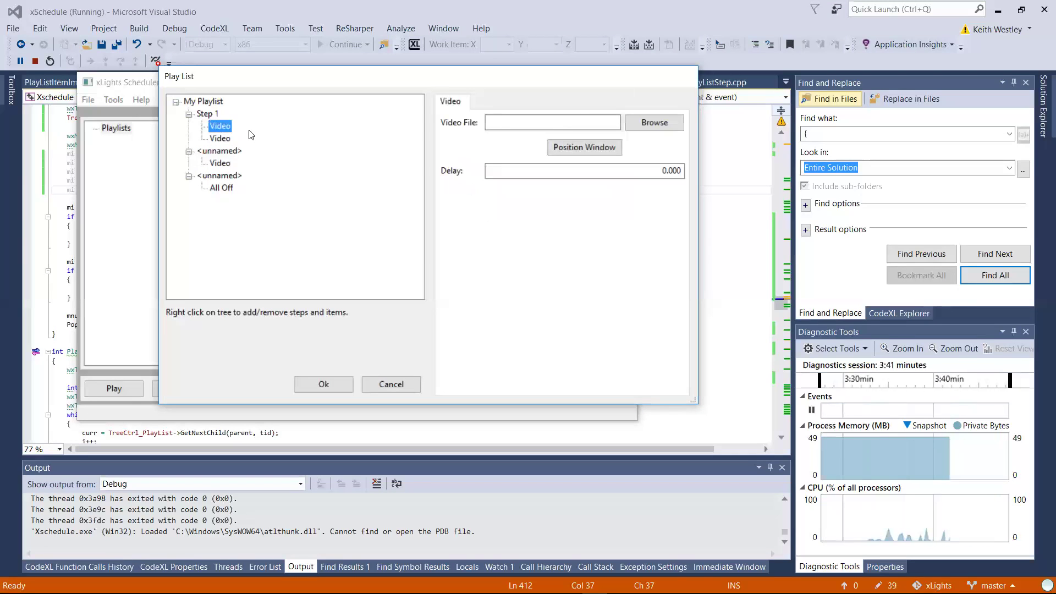
{"action": "left_click", "coordinate": [590, 153]}
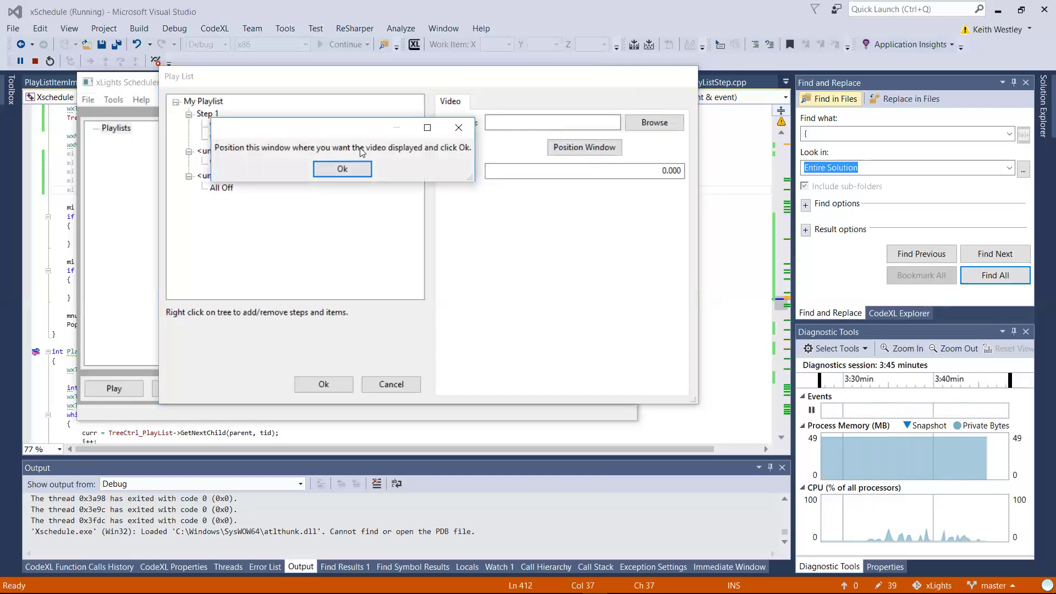
{"action": "left_click_drag", "start_coordinate": [350, 133], "coordinate": [898, 25]}
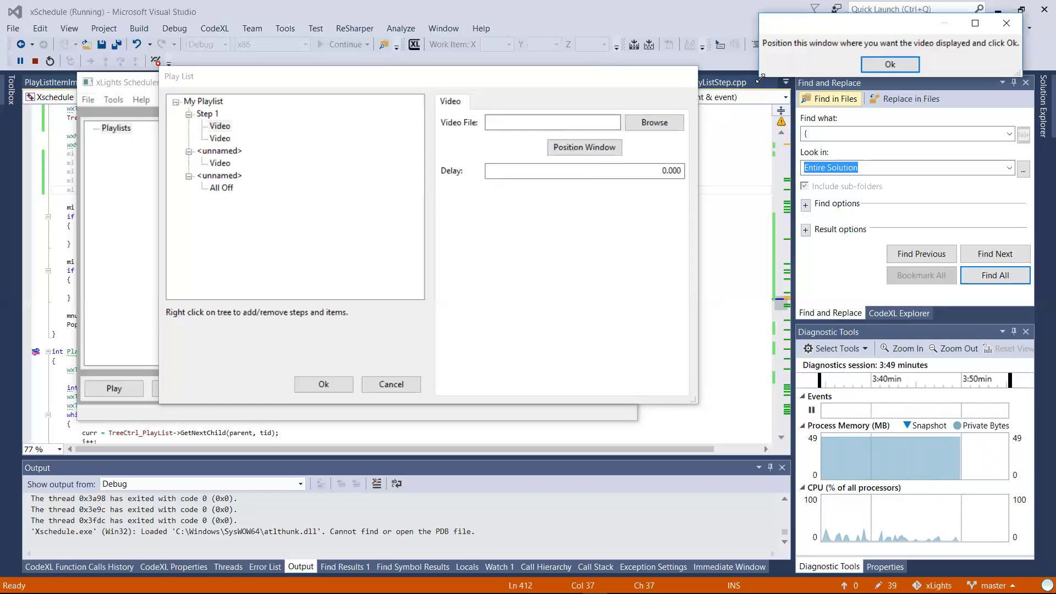
{"action": "left_click_drag", "start_coordinate": [761, 75], "coordinate": [395, 523]}
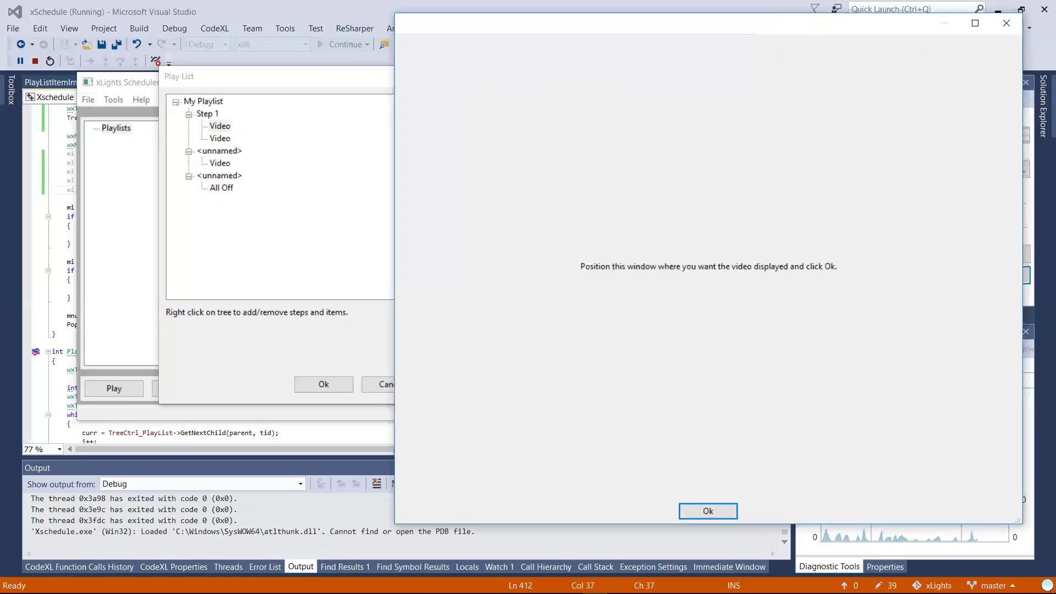
{"action": "left_click", "coordinate": [708, 512]}
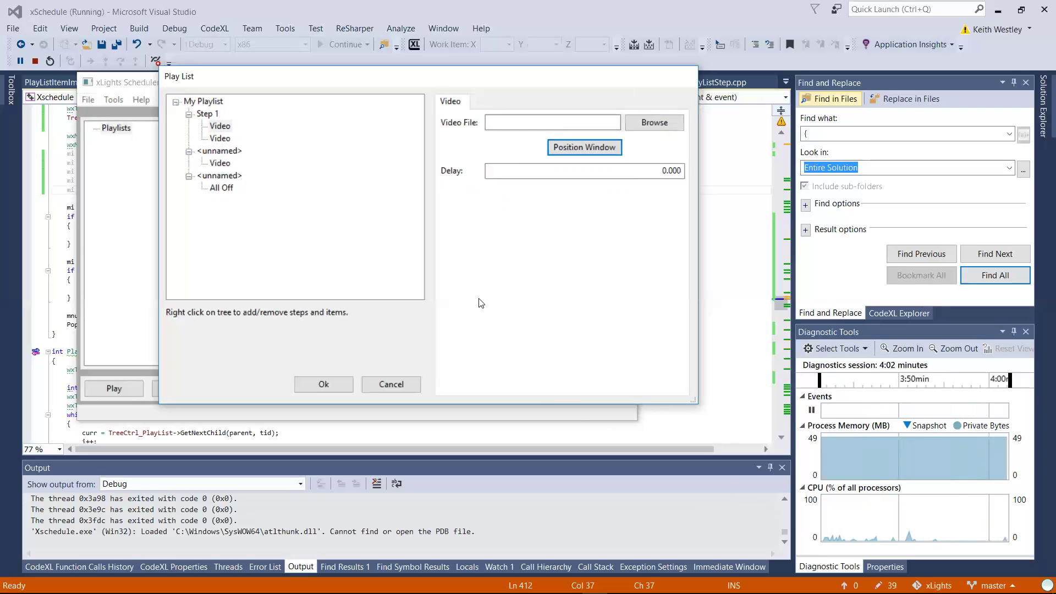
{"action": "left_click", "coordinate": [219, 138]}
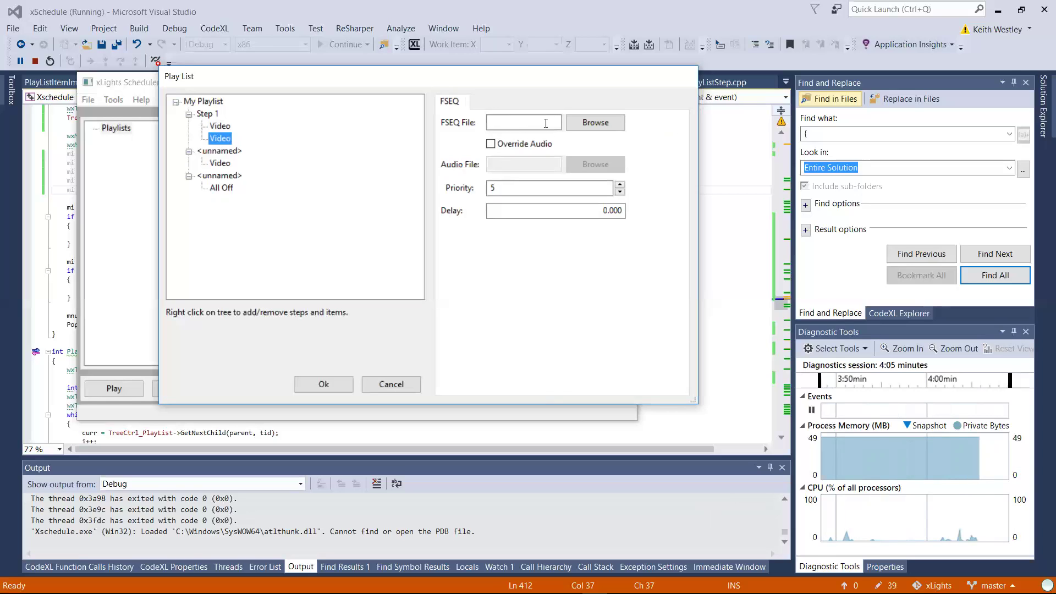
{"action": "left_click", "coordinate": [491, 145]}
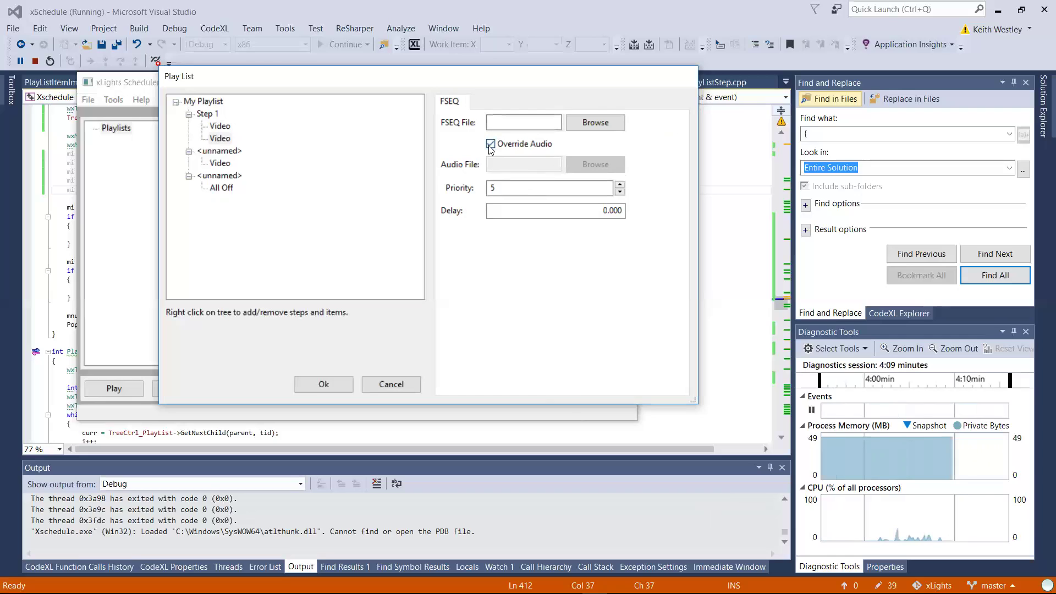
{"action": "left_click", "coordinate": [491, 144]}
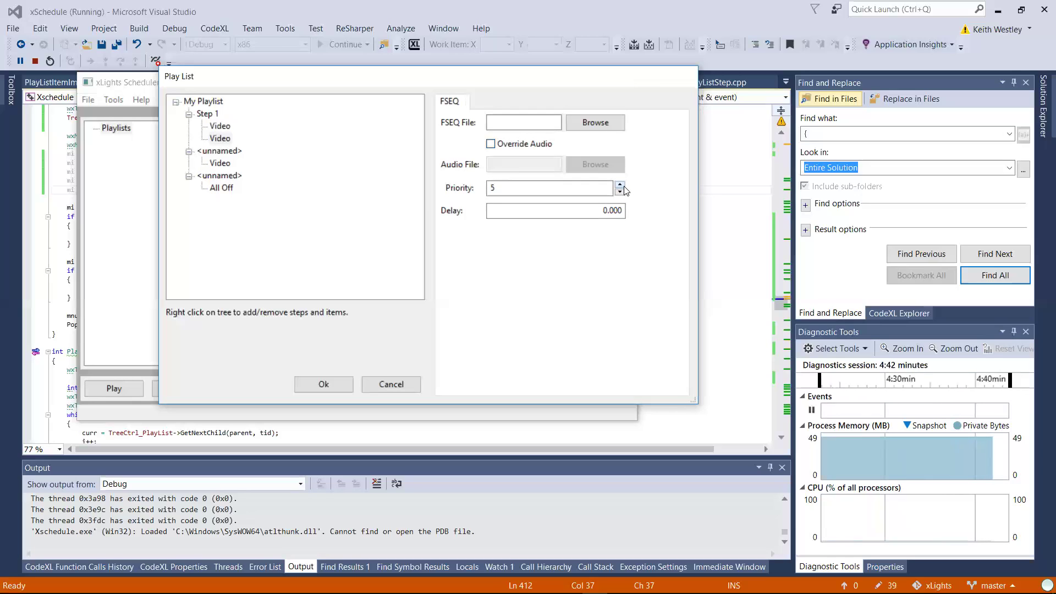
- Add a process item to the All Off step, then select the first video item
{"action": "right_click", "coordinate": [215, 171]}
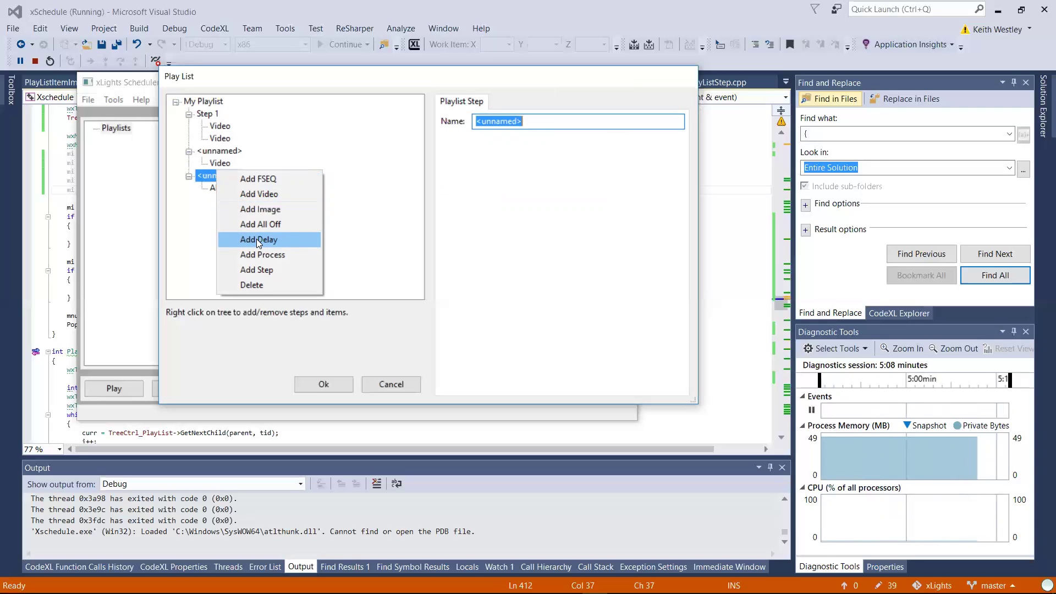
{"action": "left_click", "coordinate": [262, 255]}
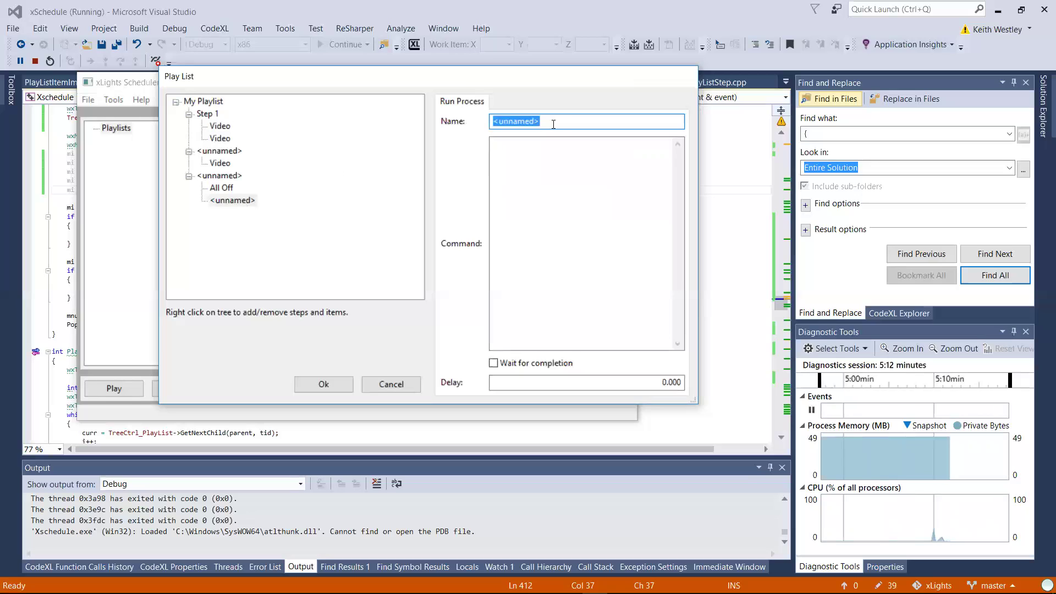
{"action": "left_click", "coordinate": [563, 226]}
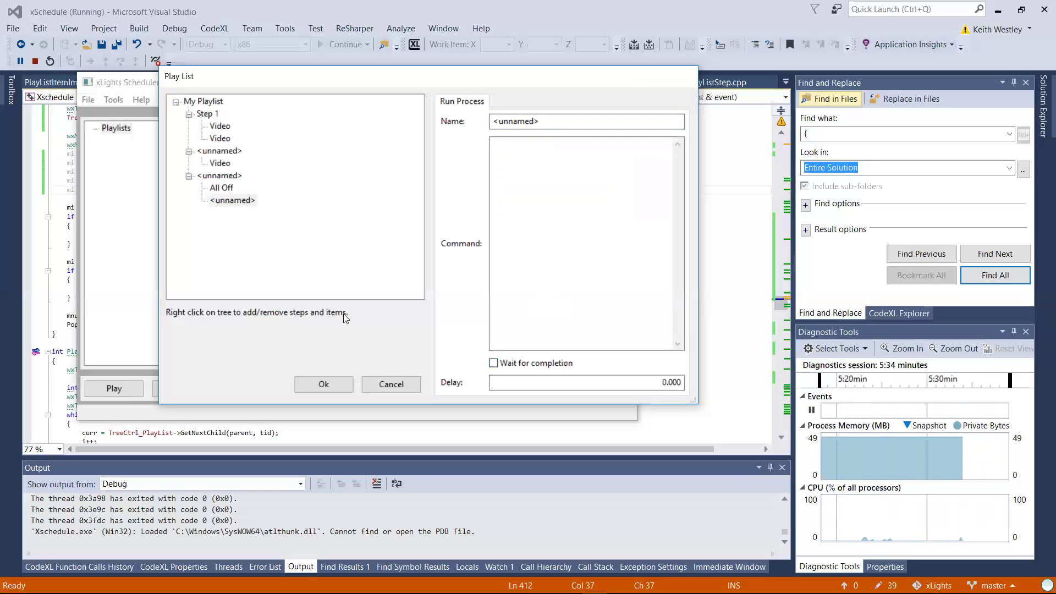
{"action": "left_click", "coordinate": [223, 129]}
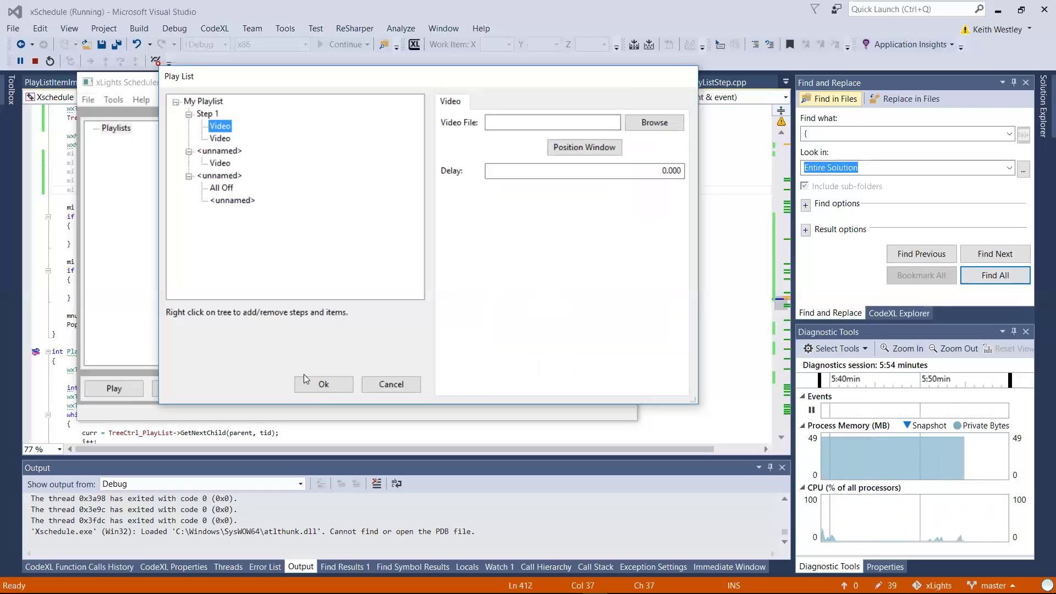
- Save and close the playlist editor, then select My Playlist
{"action": "left_click", "coordinate": [324, 386]}
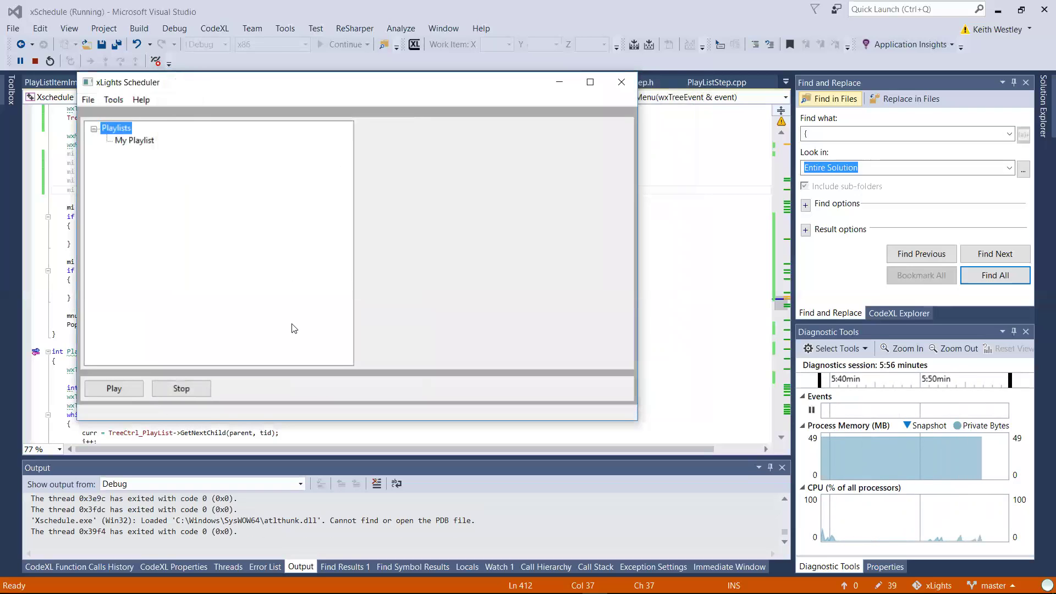
{"action": "left_click", "coordinate": [136, 142]}
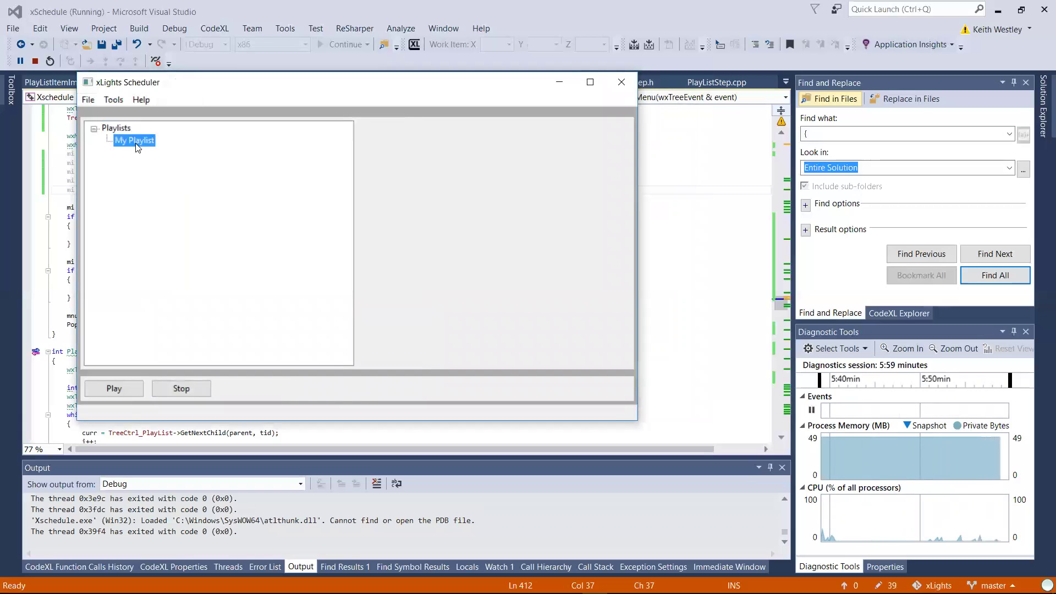
{"action": "right_click", "coordinate": [137, 148]}
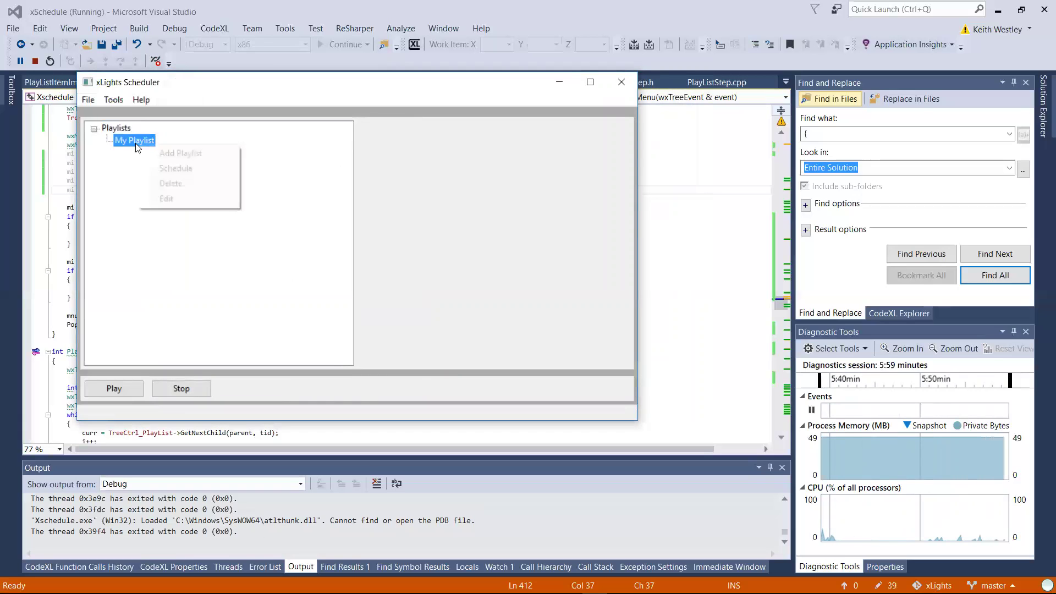
- Schedule My Playlist as 'Weeknights': weekdays, every year, 1/12/2017 to 31/12/2099
{"action": "left_click", "coordinate": [171, 169]}
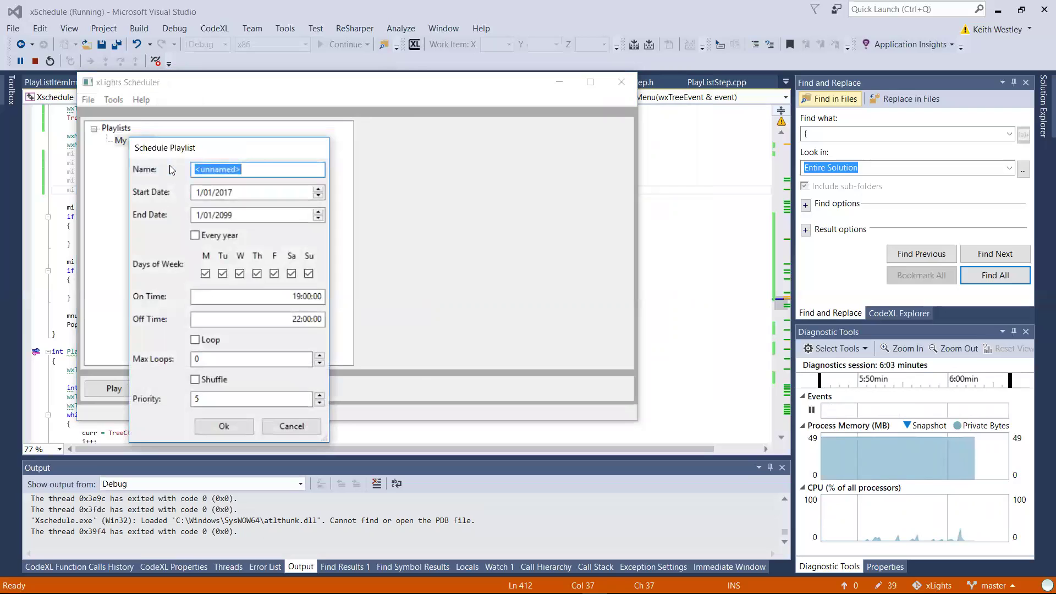
{"action": "type", "text": "W"}
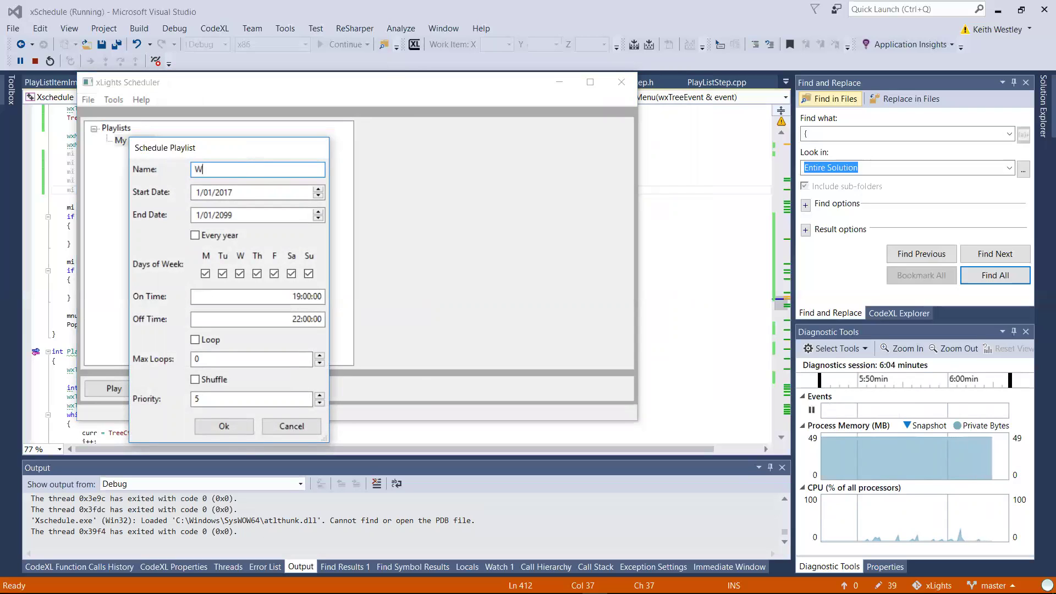
{"action": "type", "text": "eeknights"}
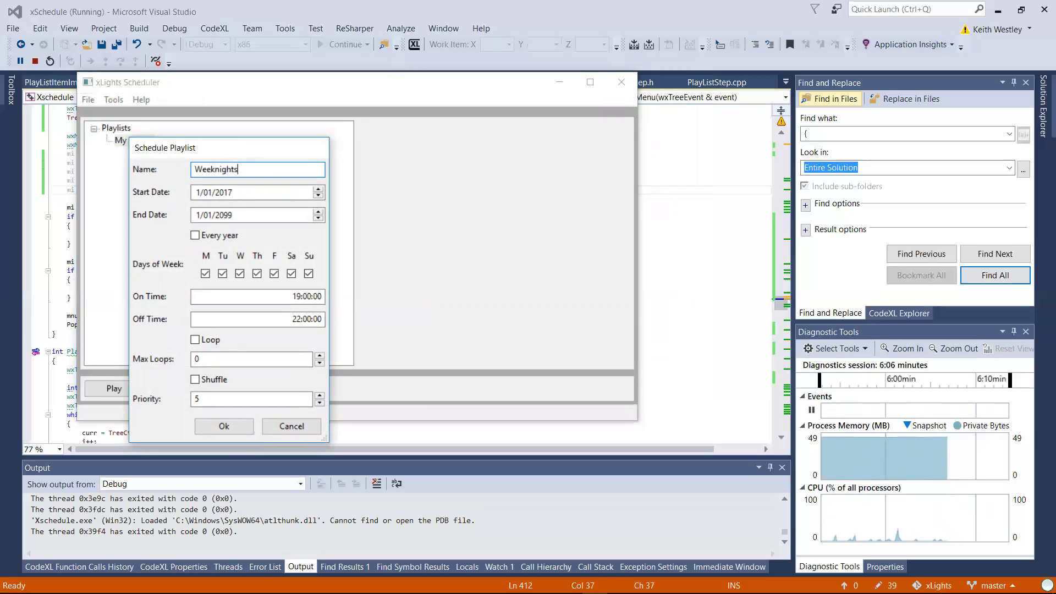
{"action": "key", "text": "Tab"}
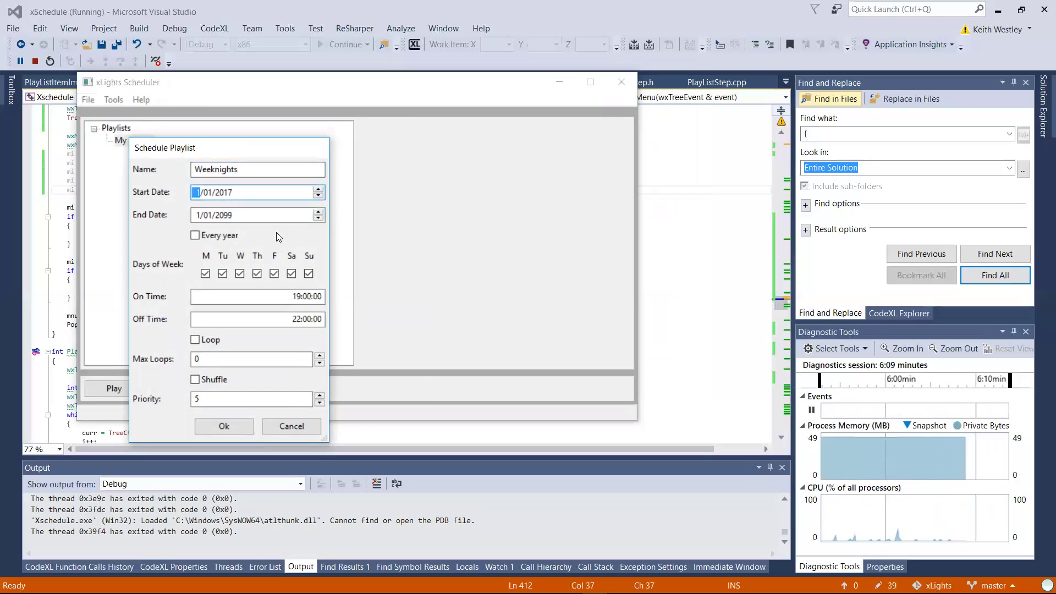
{"action": "left_click", "coordinate": [291, 274]}
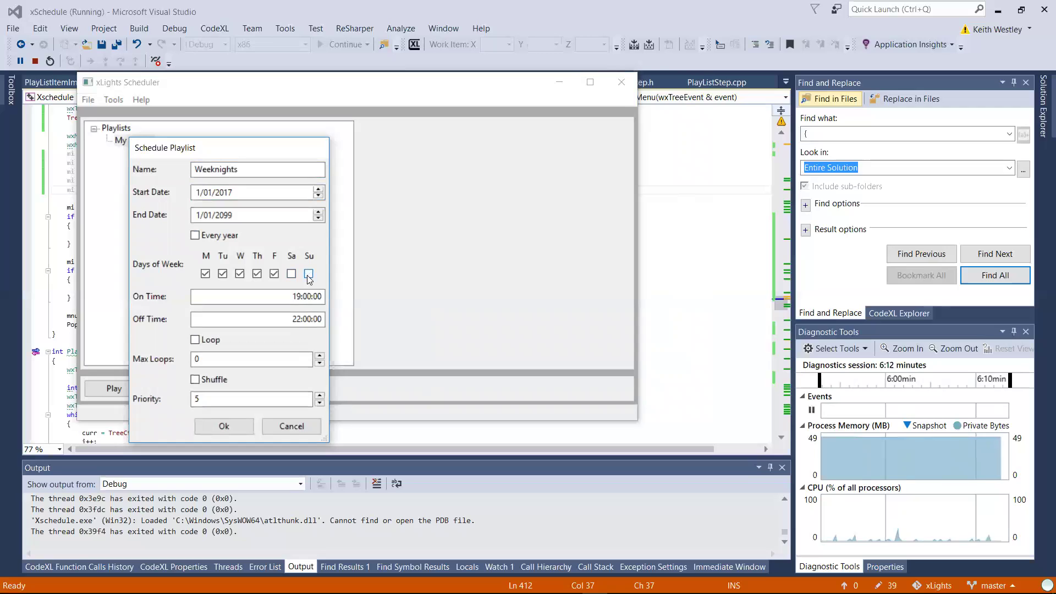
{"action": "left_click", "coordinate": [196, 236]}
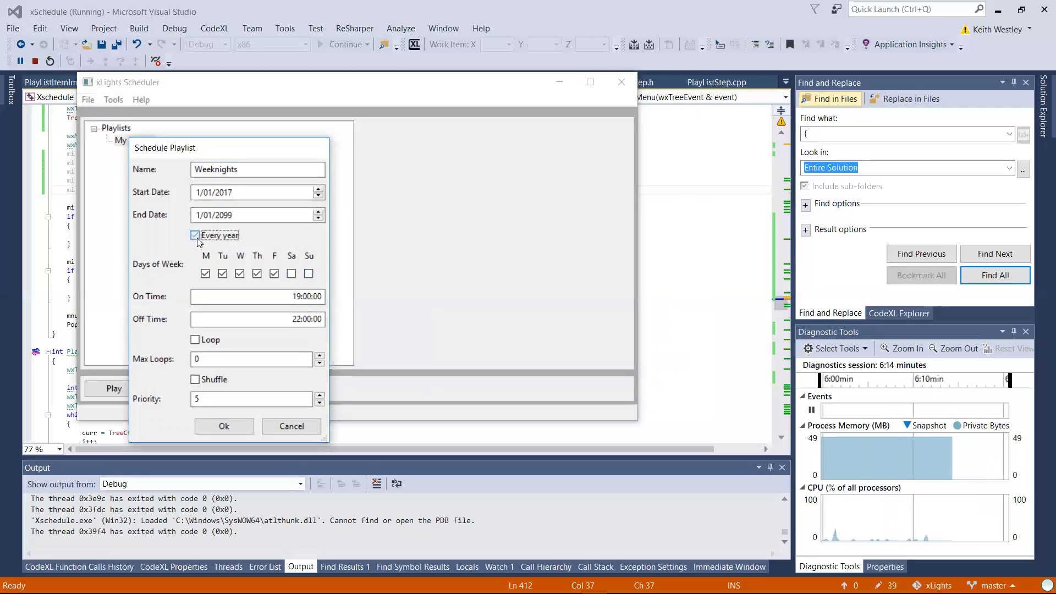
{"action": "left_click", "coordinate": [209, 196]}
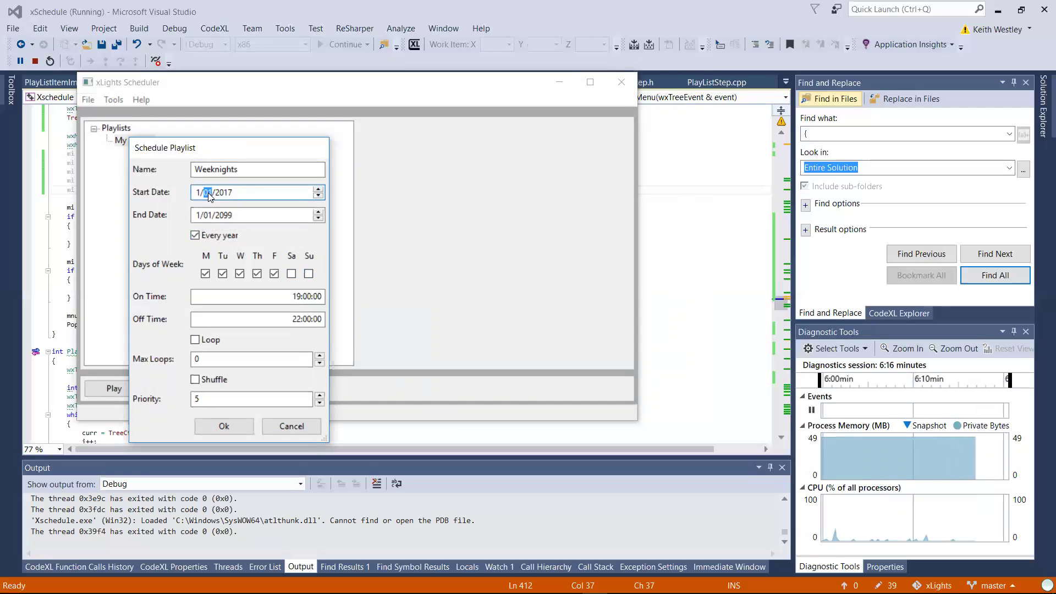
{"action": "type", "text": "12"}
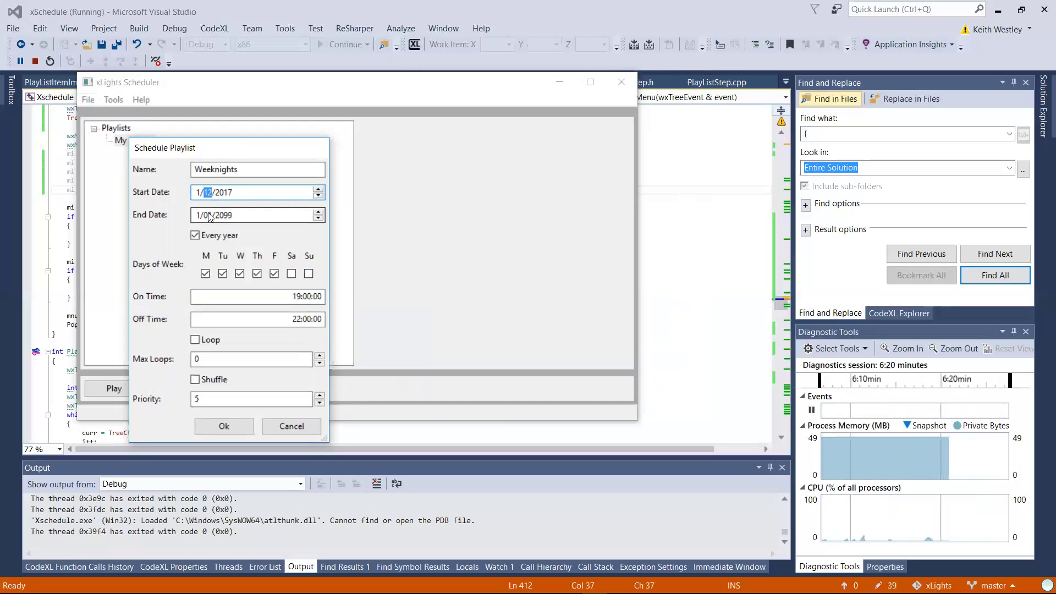
{"action": "left_click", "coordinate": [208, 216]}
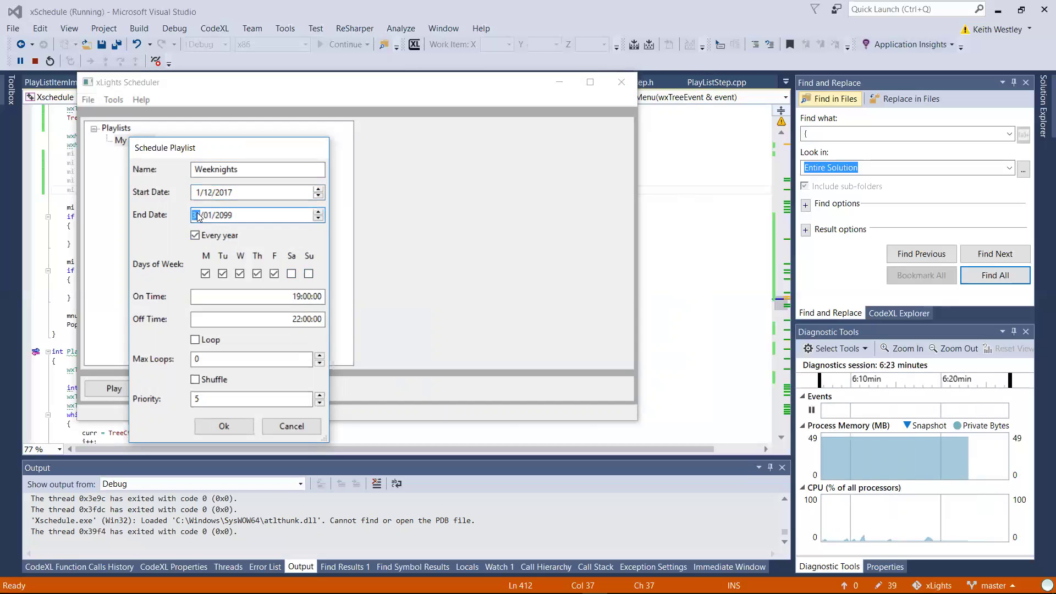
{"action": "type", "text": "31/"}
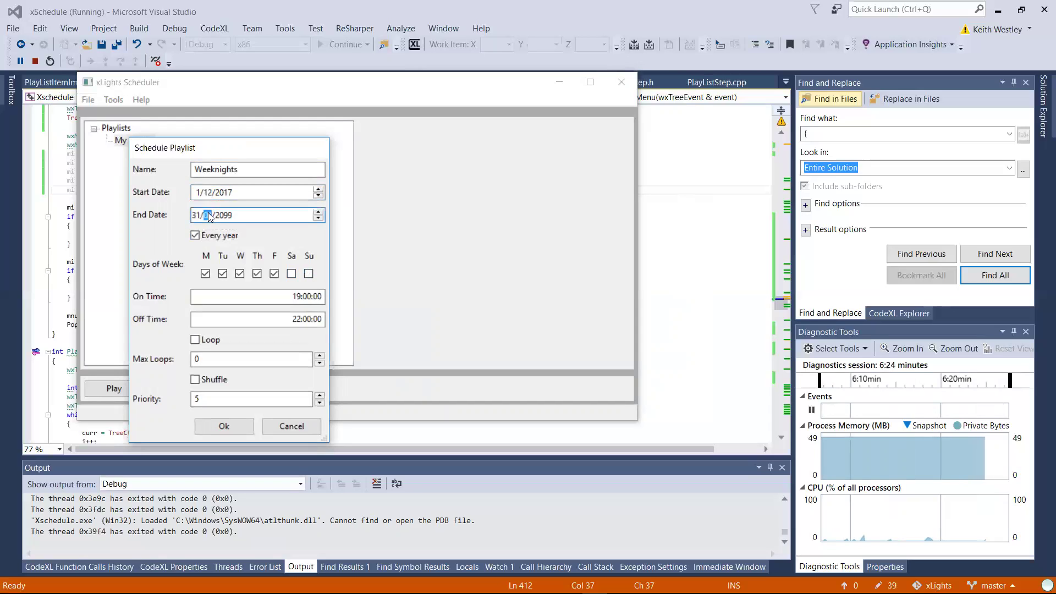
{"action": "type", "text": "12"}
{"action": "key", "text": "Tab"}
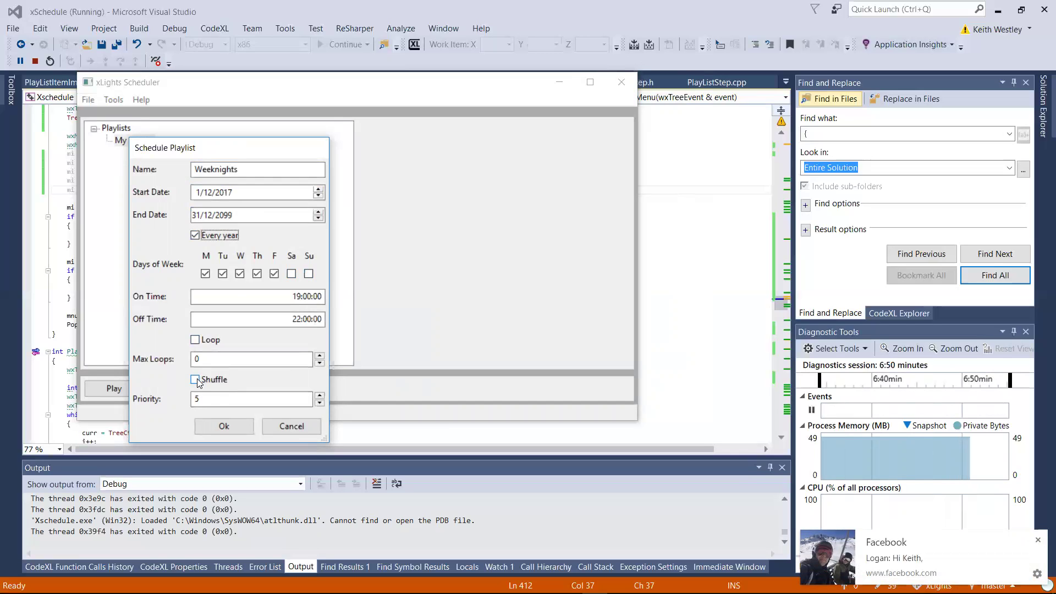
{"action": "left_click", "coordinate": [195, 380]}
{"action": "left_click", "coordinate": [196, 380]}
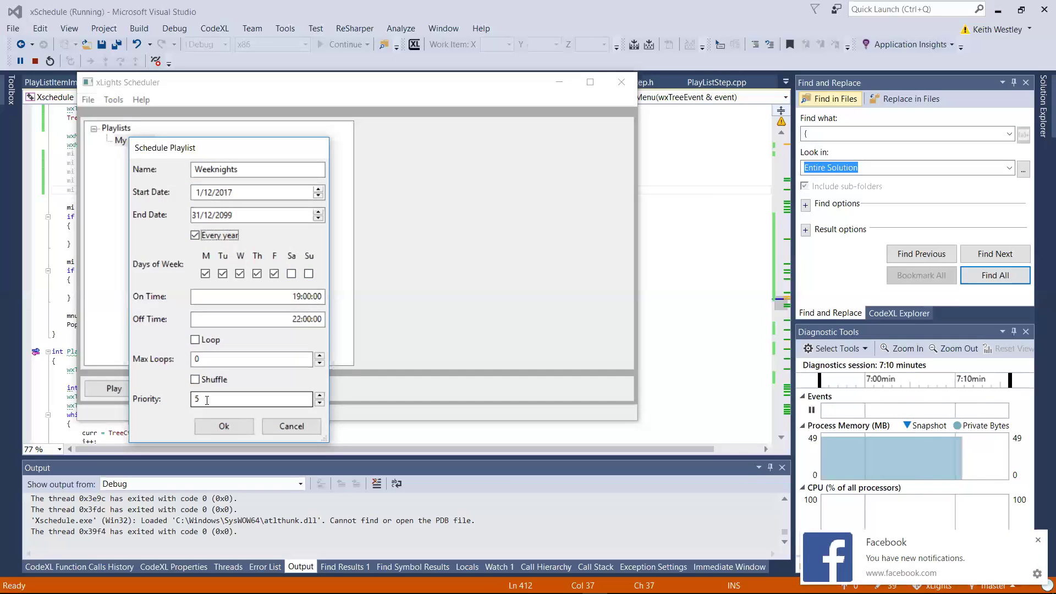
- Confirm the Weeknights schedule and select My Playlist in the tree
{"action": "left_click", "coordinate": [217, 426]}
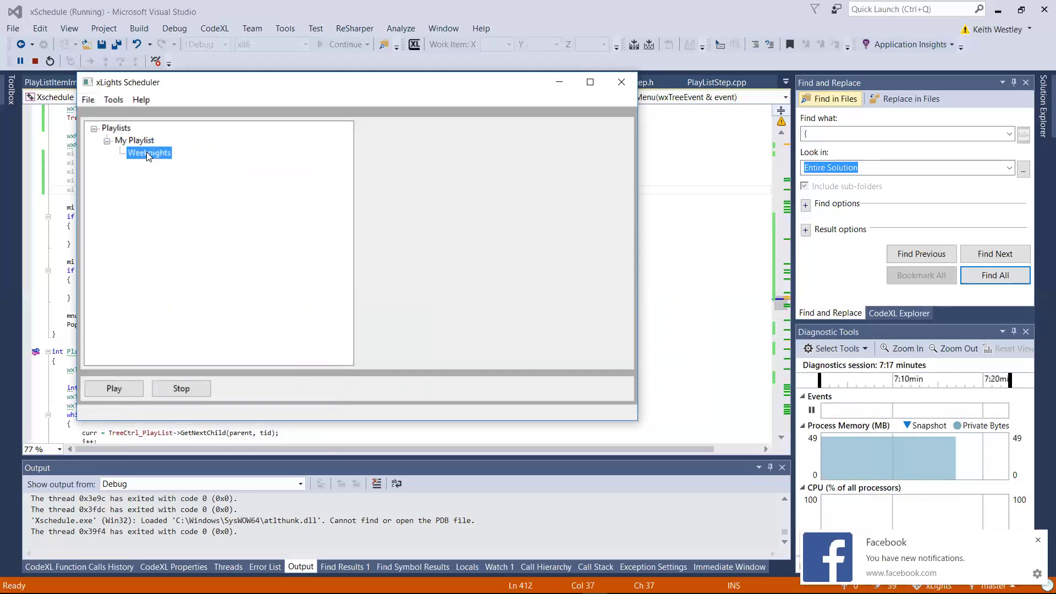
{"action": "left_click", "coordinate": [142, 142]}
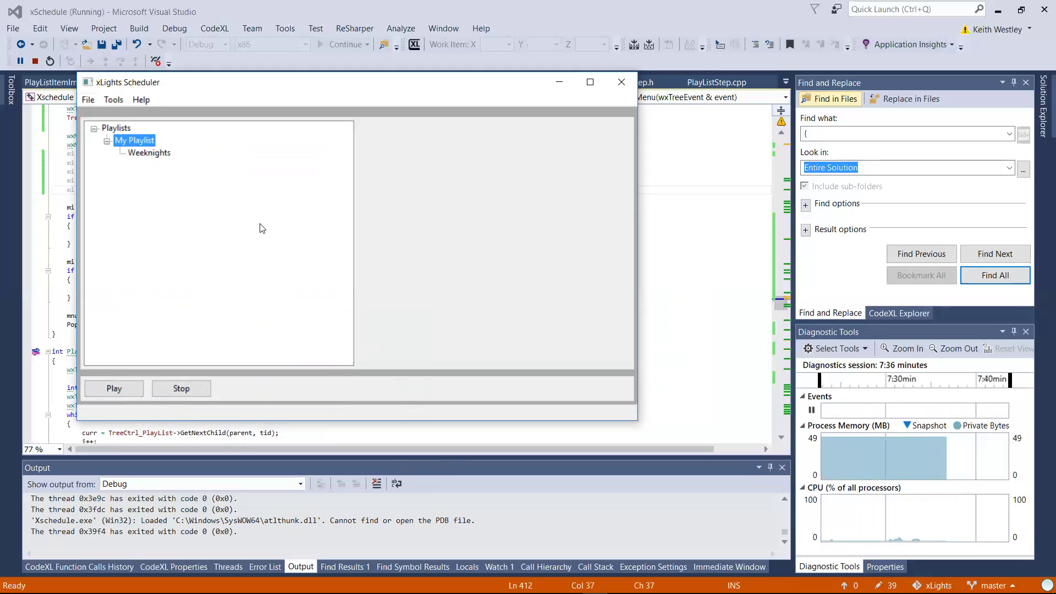
- Save My Playlist and its Weeknights schedule, relaunch, and review the playlist's saved items
{"action": "left_click", "coordinate": [93, 101]}
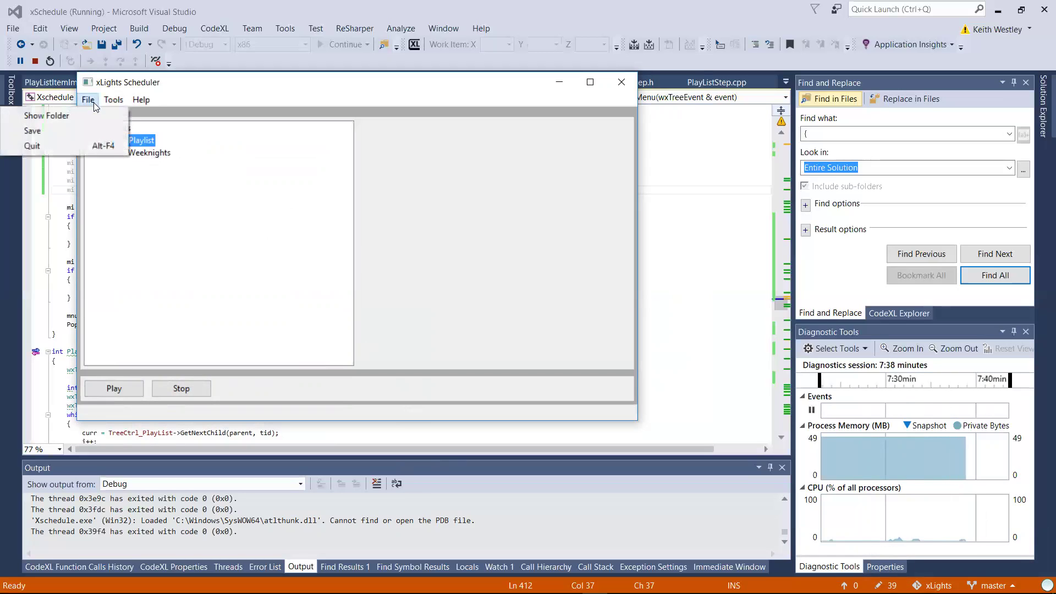
{"action": "left_click", "coordinate": [91, 132]}
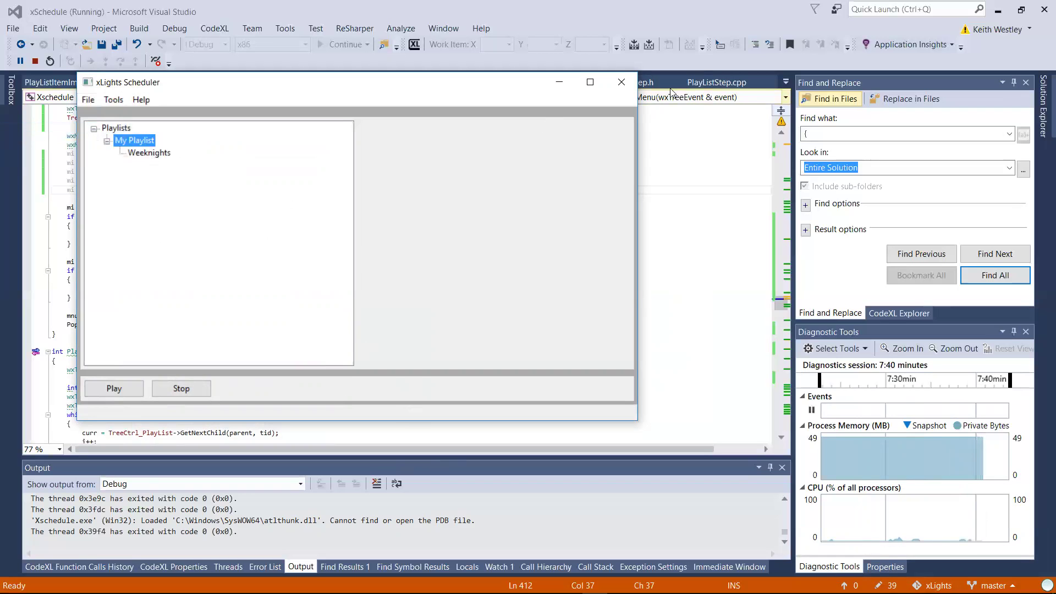
{"action": "left_click", "coordinate": [623, 82]}
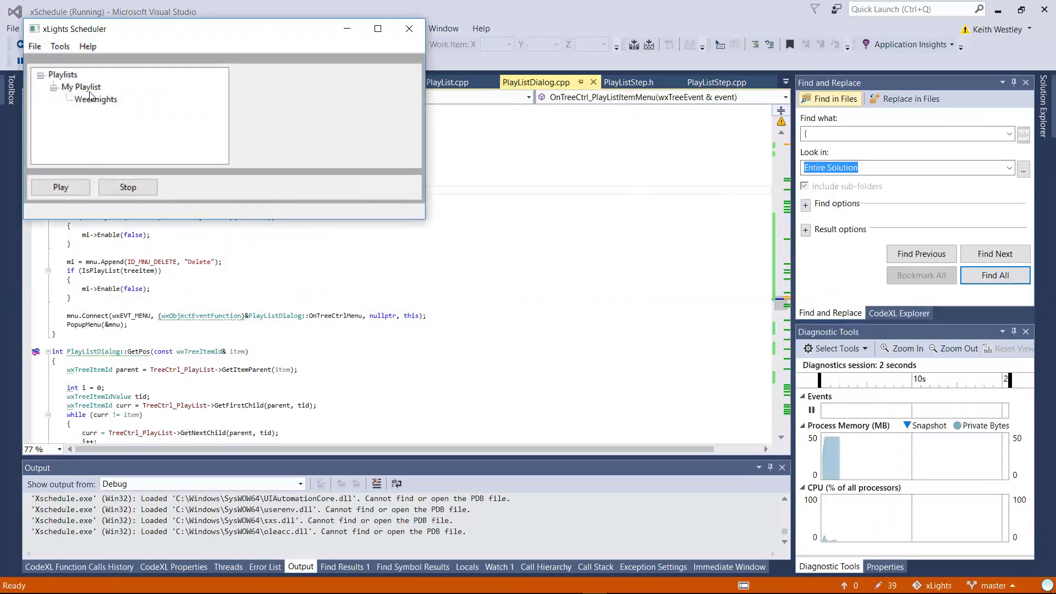
{"action": "double_click", "coordinate": [88, 86]}
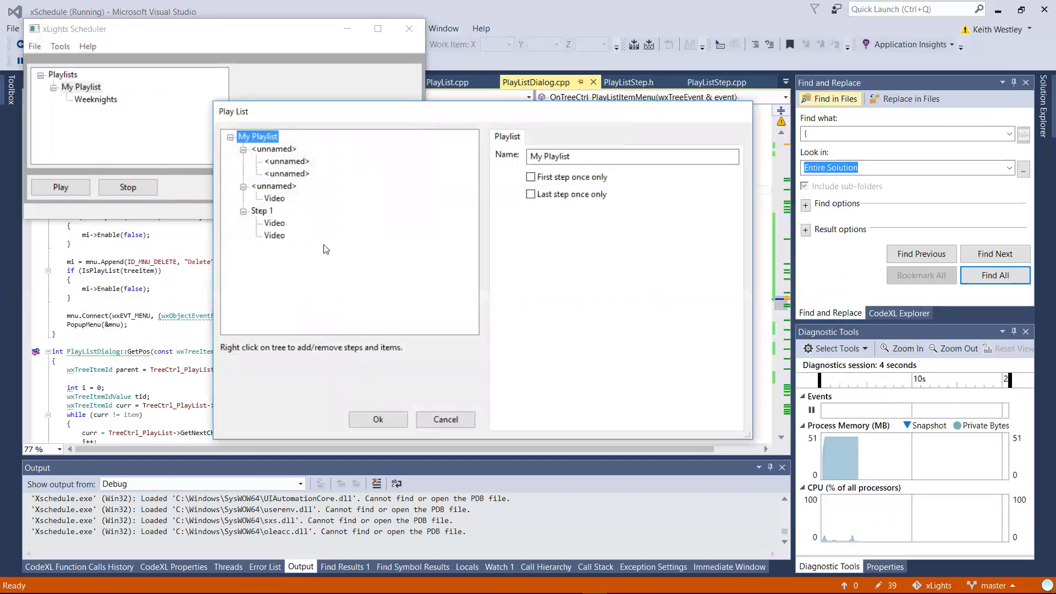
{"action": "left_click", "coordinate": [443, 420]}
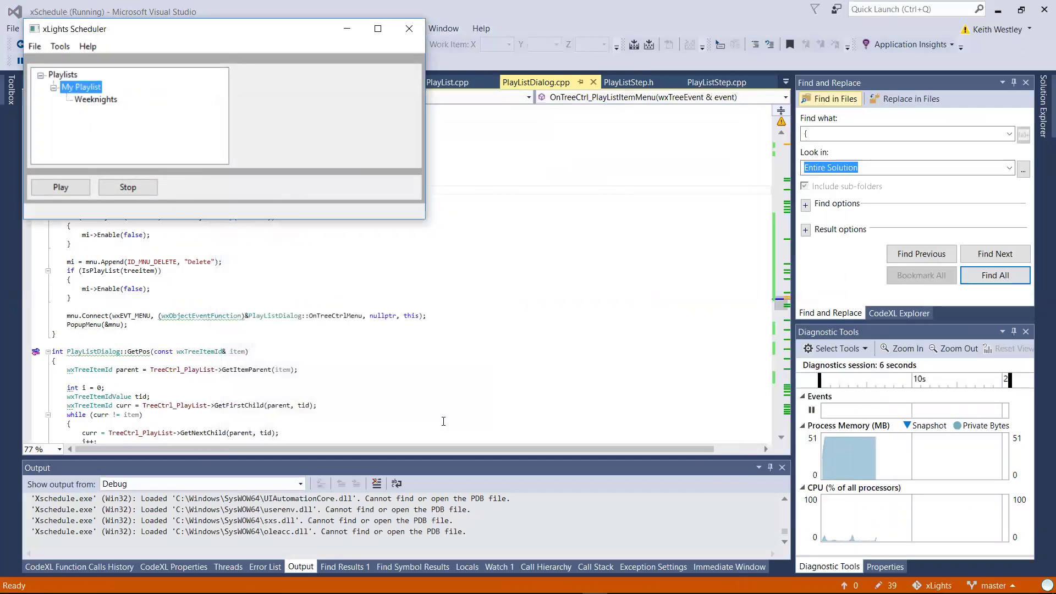